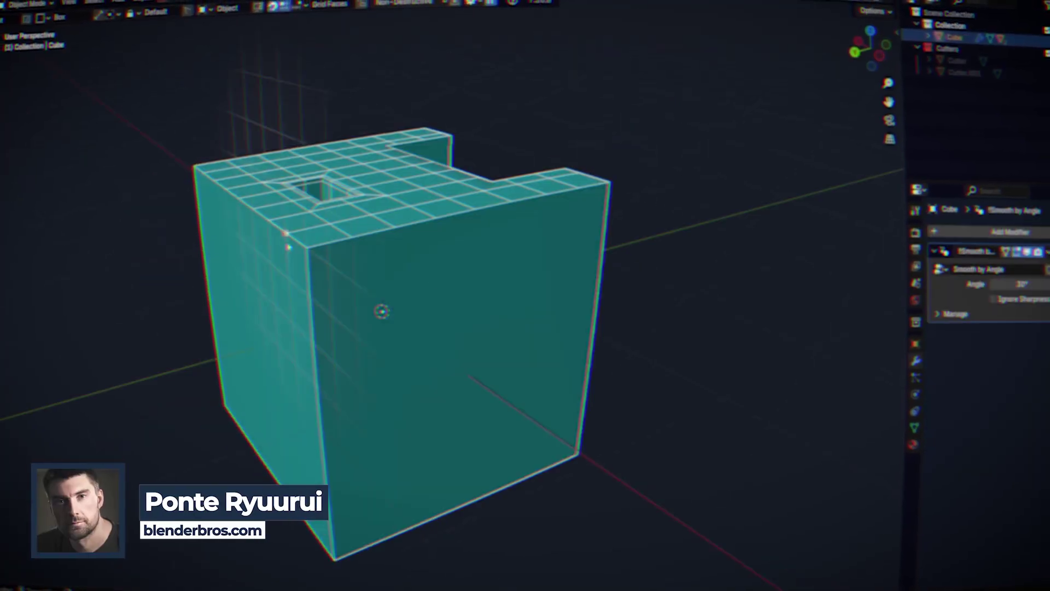
# - Draw a trial cutter box across the cube's edge, then call up the Add menu for a new cube
pyautogui.moveTo(699, 89); pyautogui.dragTo(553, 235)
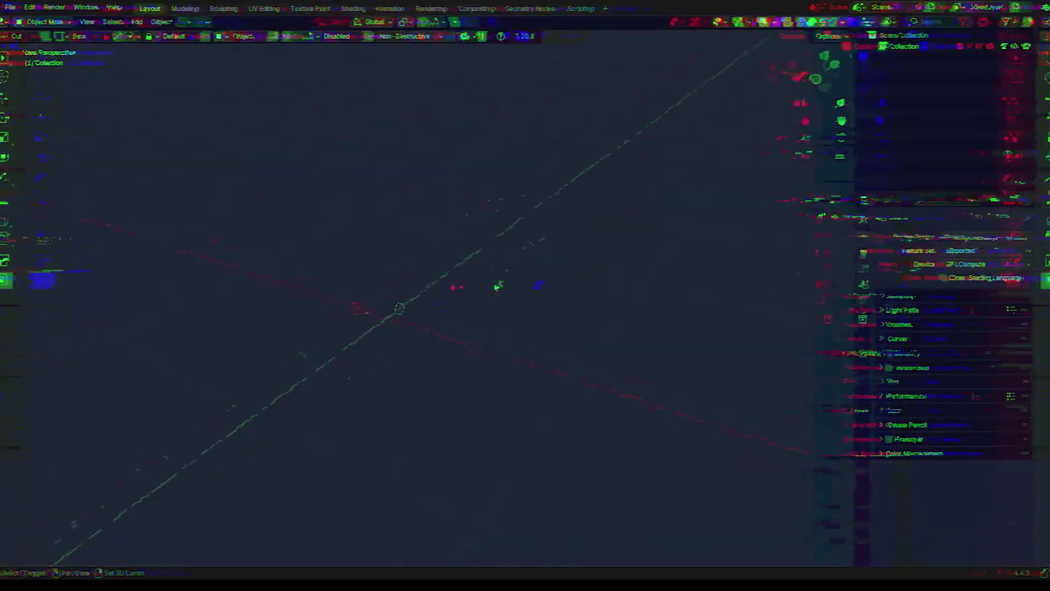
pyautogui.hotkey('shift', 'a')
pyautogui.moveTo(507, 280)
pyautogui.click(549, 324)
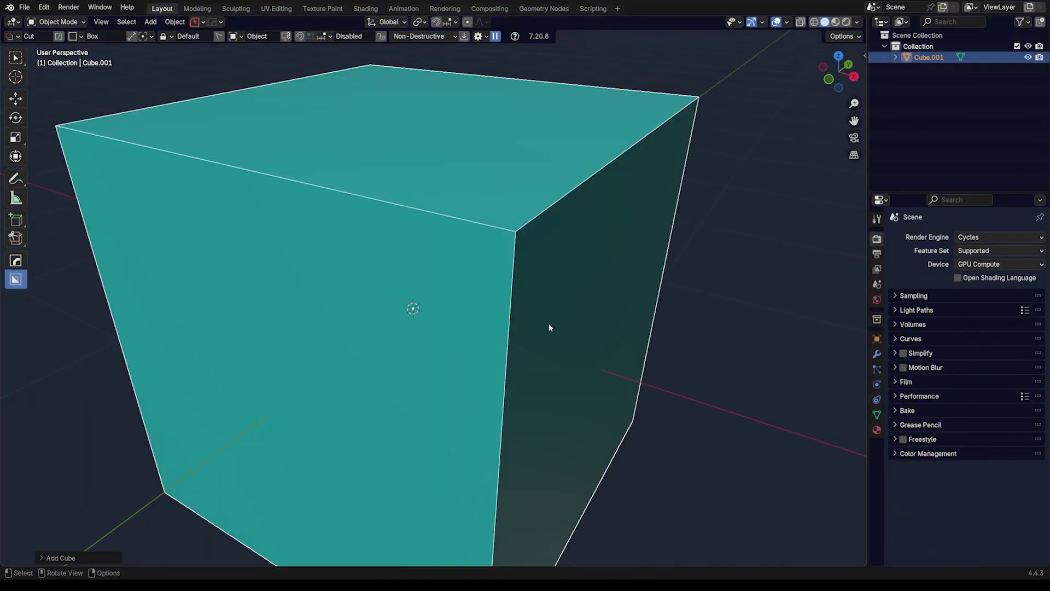
pyautogui.scroll(-5, 549, 325)
pyautogui.moveTo(509, 294); pyautogui.dragTo(483, 246, button='middle')
pyautogui.scroll(3, 481, 243)
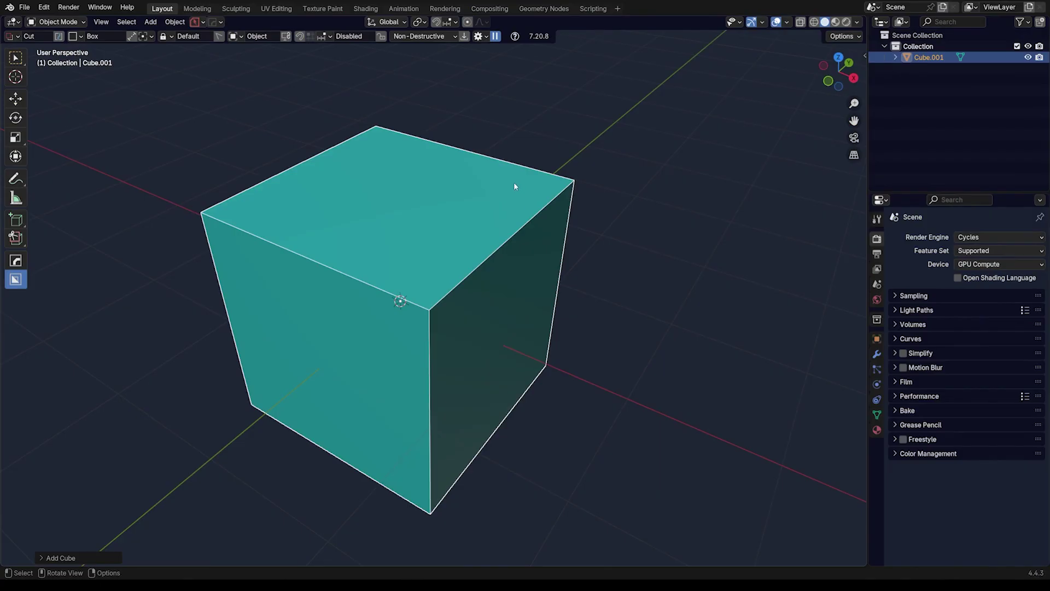
pyautogui.moveTo(514, 186)
pyautogui.mouseDown()
pyautogui.moveTo(509, 303)
pyautogui.moveTo(531, 433)
pyautogui.mouseUp()
pyautogui.moveTo(563, 289); pyautogui.dragTo(502, 305, button='middle')
pyautogui.scroll(2, 556, 295)
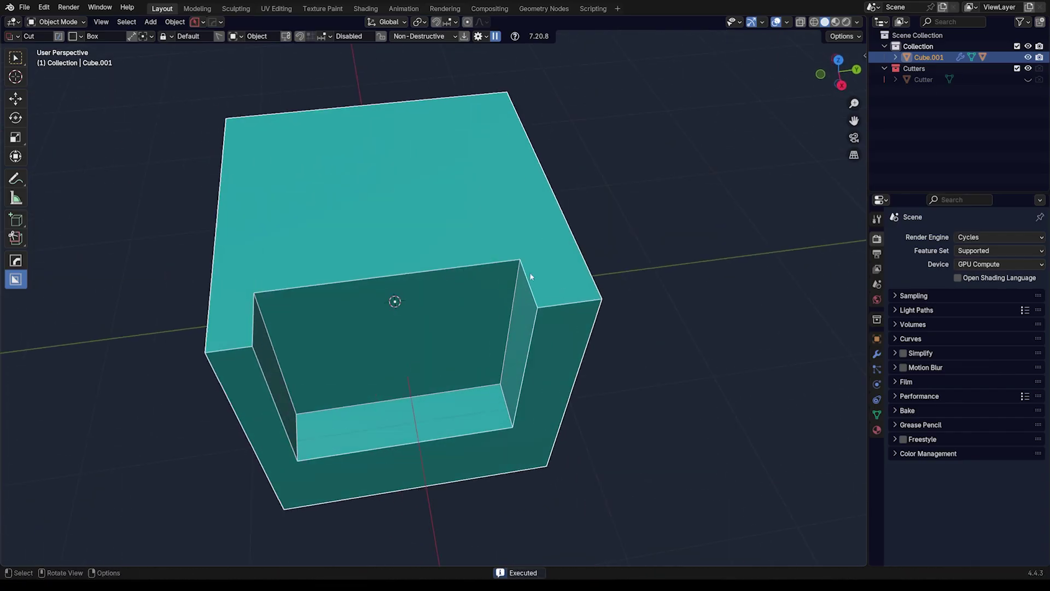
pyautogui.moveTo(496, 342); pyautogui.dragTo(499, 179, button='middle')
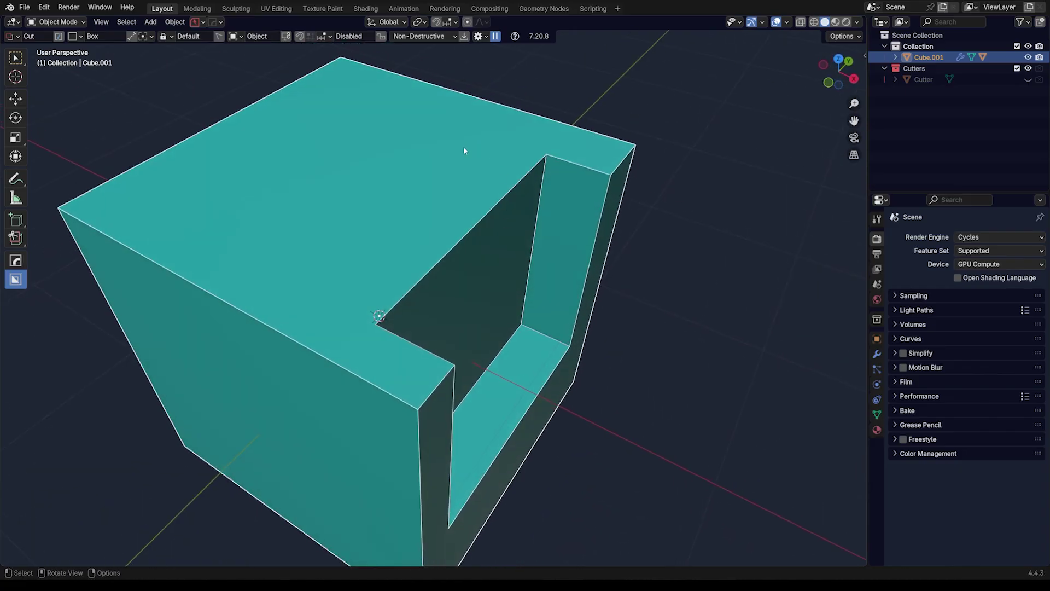
pyautogui.moveTo(441, 148); pyautogui.dragTo(524, 382)
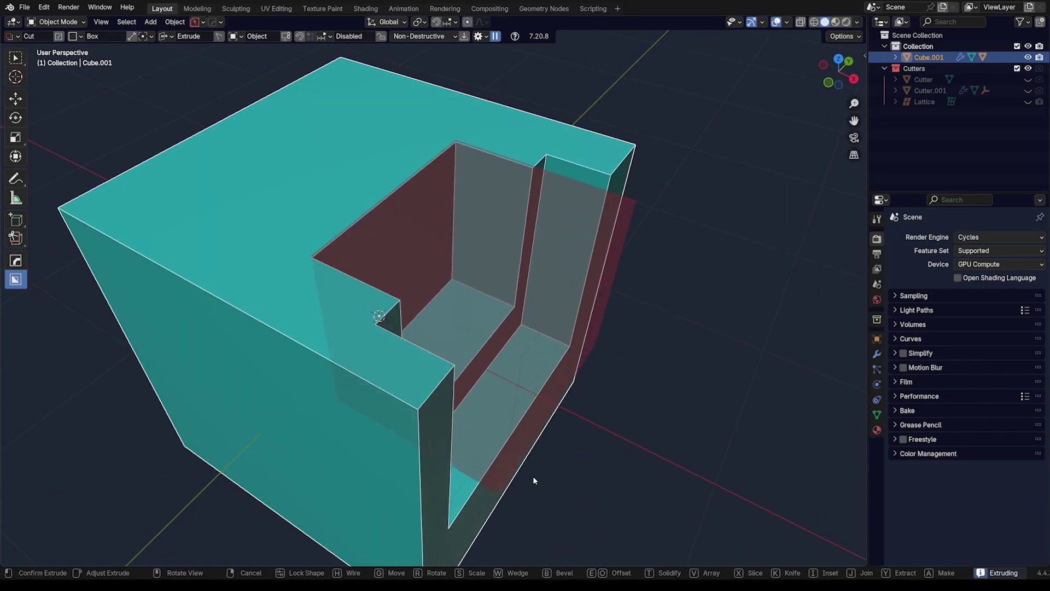
pyautogui.click(534, 480)
pyautogui.moveTo(532, 477); pyautogui.dragTo(524, 345, button='middle')
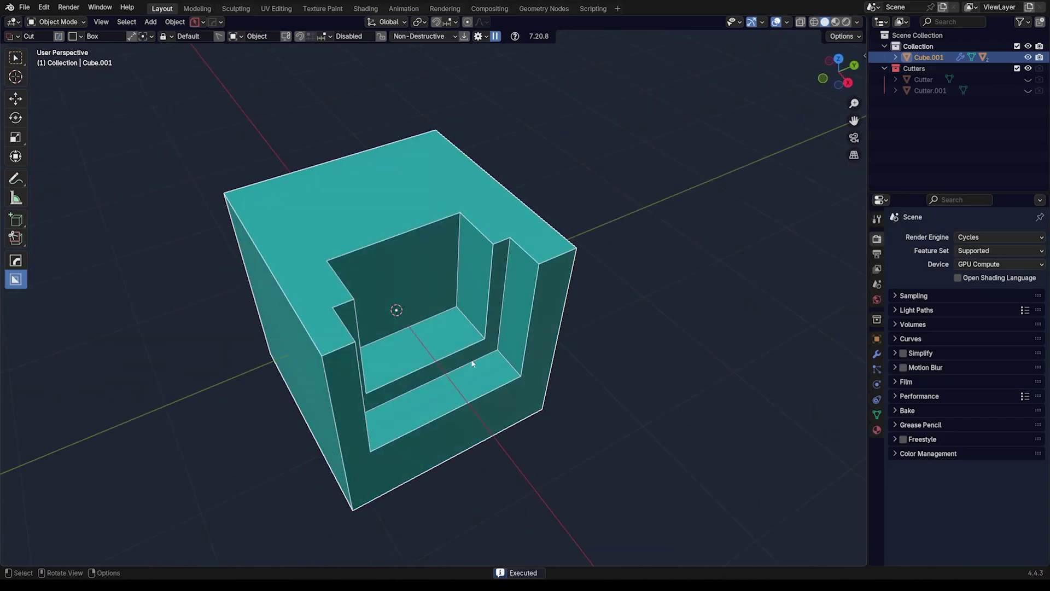
pyautogui.hotkey('ctrl', 'z')
pyautogui.hotkey('ctrl', 'z')
pyautogui.hotkey('ctrl', 'z')
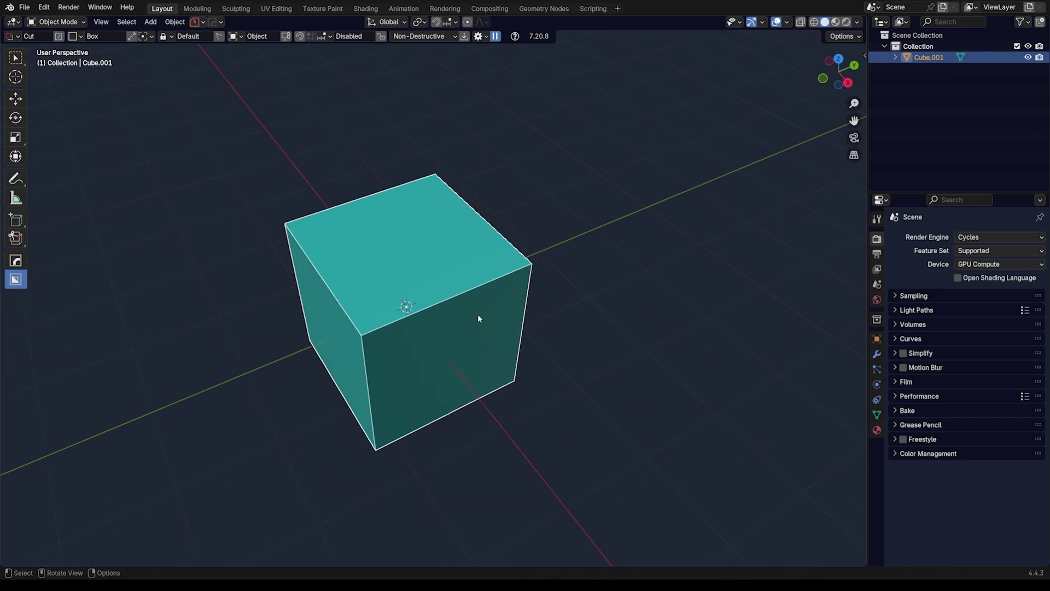
# - Enable BoxCutter's Static Dots snapping and switch between HardOps and BoxCutter with Alt+W
pyautogui.scroll(3, 497, 290)
pyautogui.moveTo(505, 284); pyautogui.dragTo(408, 283, button='middle')
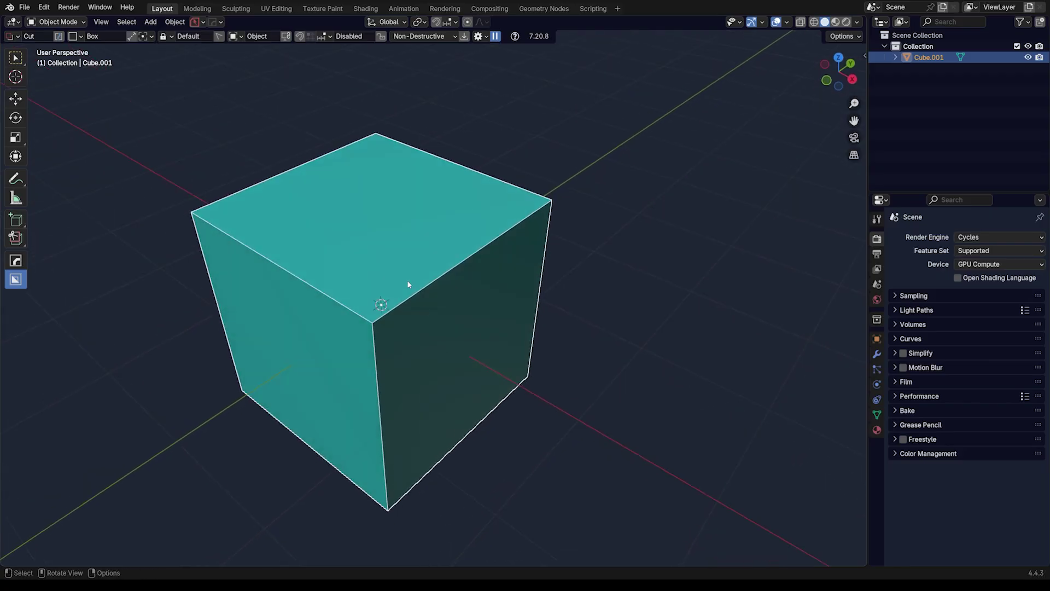
pyautogui.click(300, 36)
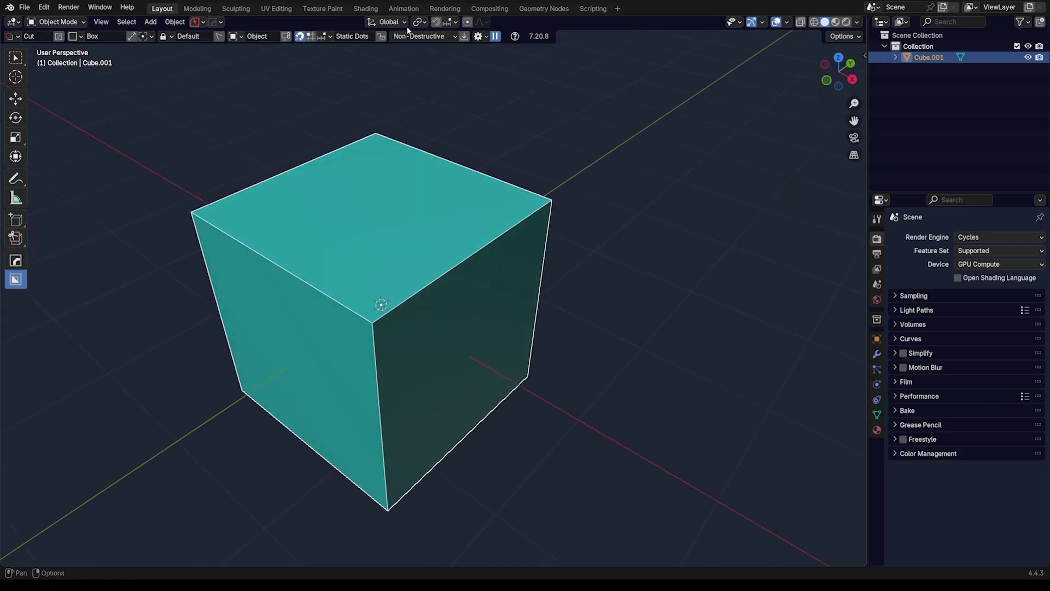
pyautogui.click(434, 24)
pyautogui.click(434, 23)
pyautogui.hotkey('alt', 'w')
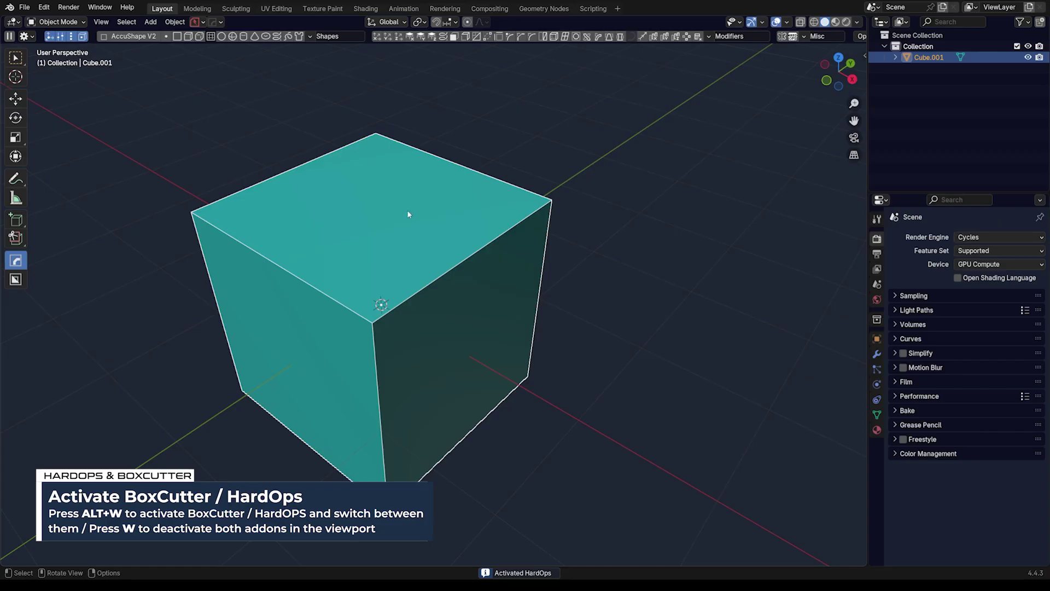
pyautogui.hotkey('alt', 'w')
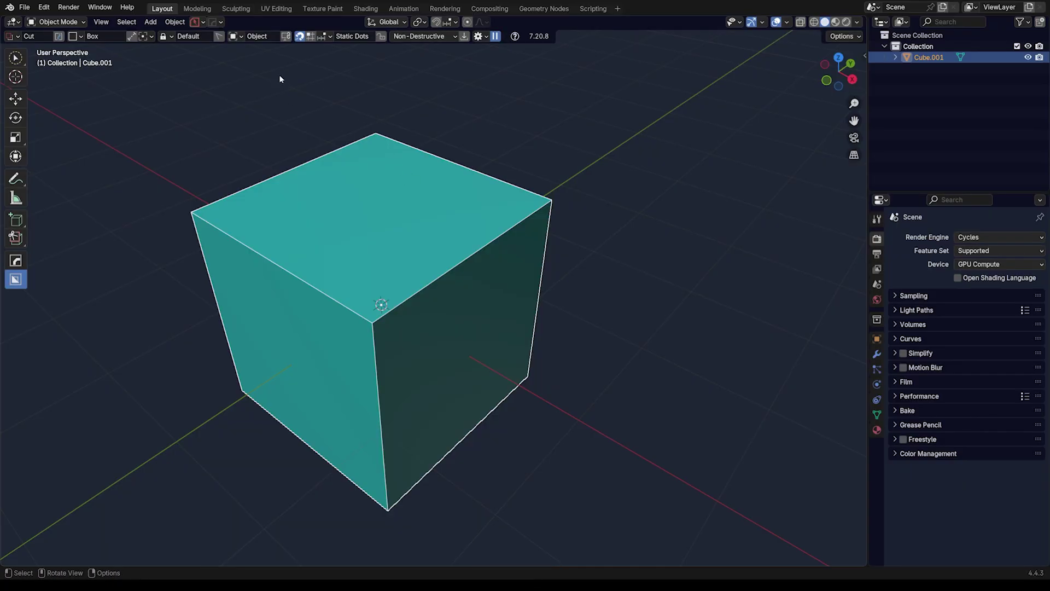
# - Change BoxCutter snapping from Static Dots to regular Dots, with vertex snapping on
pyautogui.click(329, 36)
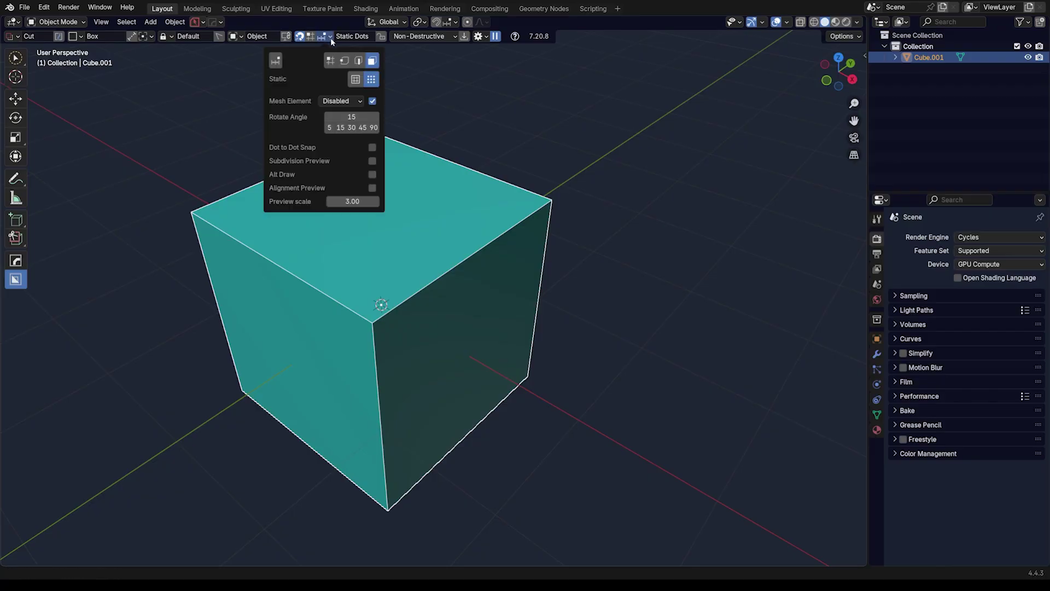
pyautogui.click(347, 62)
pyautogui.click(365, 64)
pyautogui.click(343, 62)
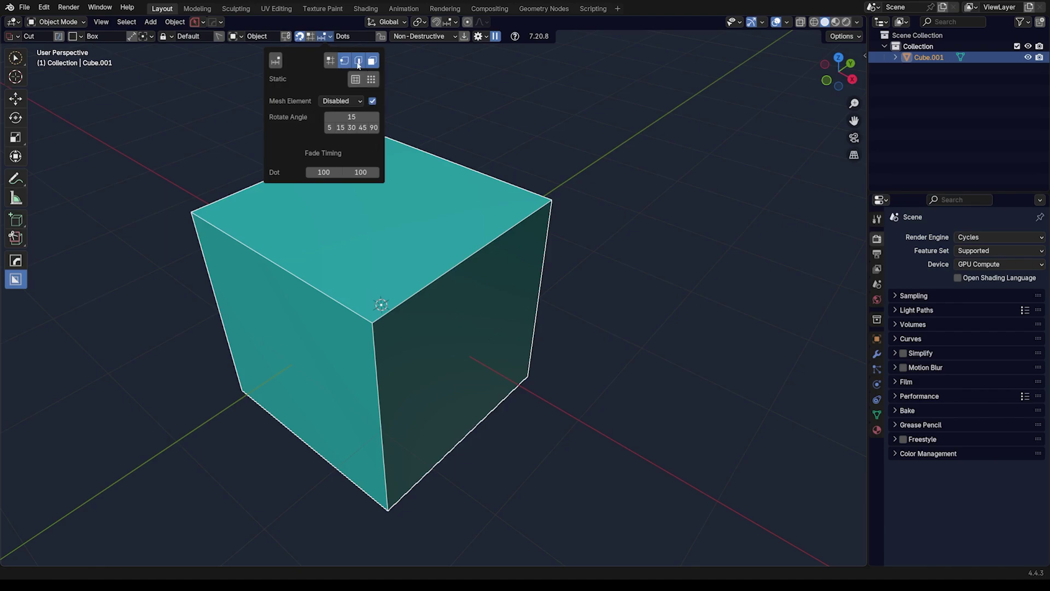
# - Draw a snapped square cutter from the top face's centre dot, sinking a pocket downward
pyautogui.keyDown('shift'); pyautogui.hscroll(5, 426, 328); pyautogui.keyUp('shift')
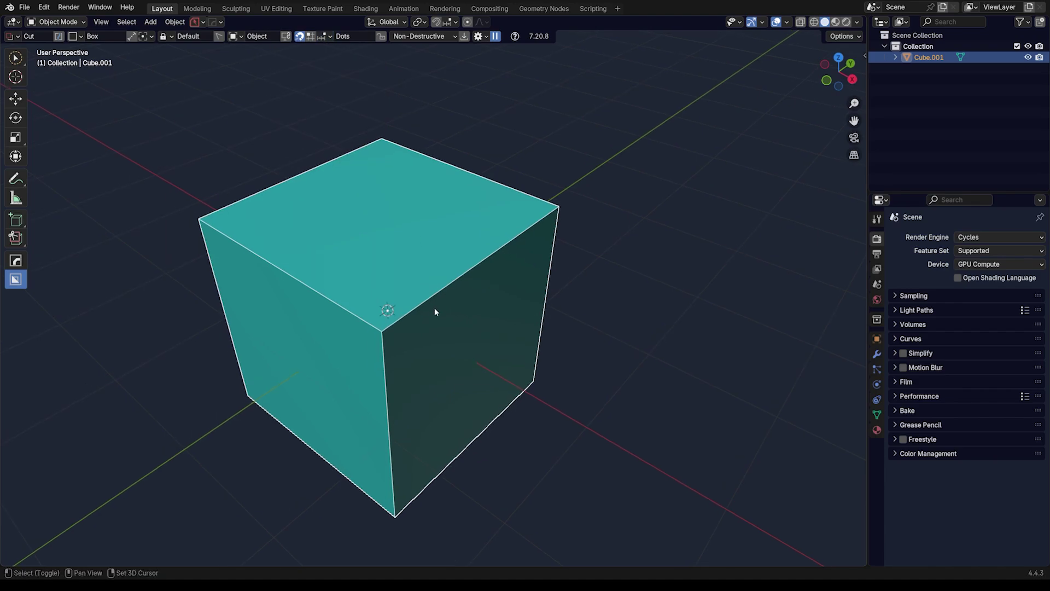
pyautogui.press('ctrl')
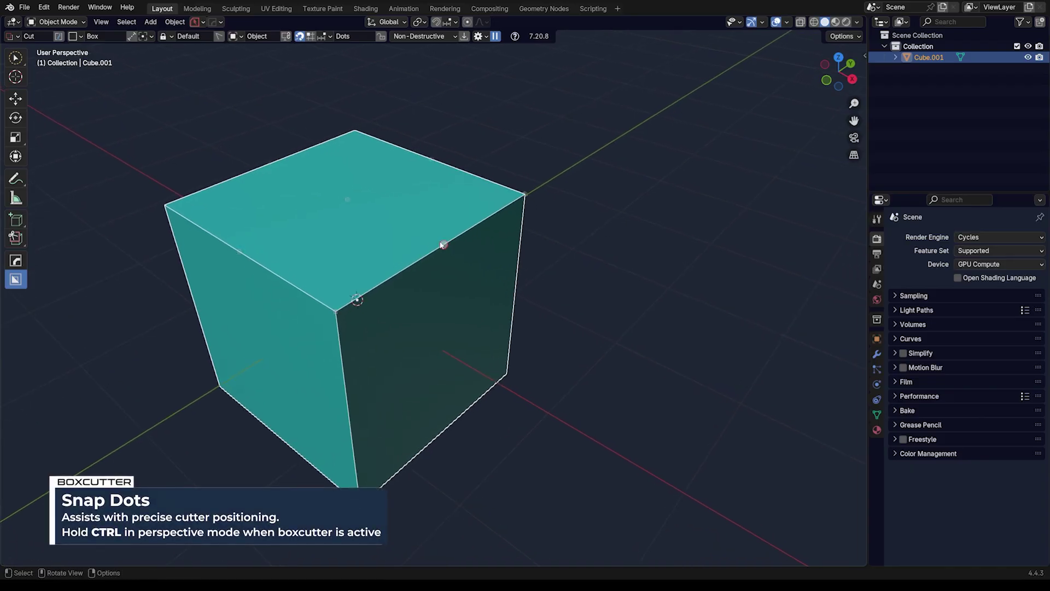
pyautogui.press('ctrl')
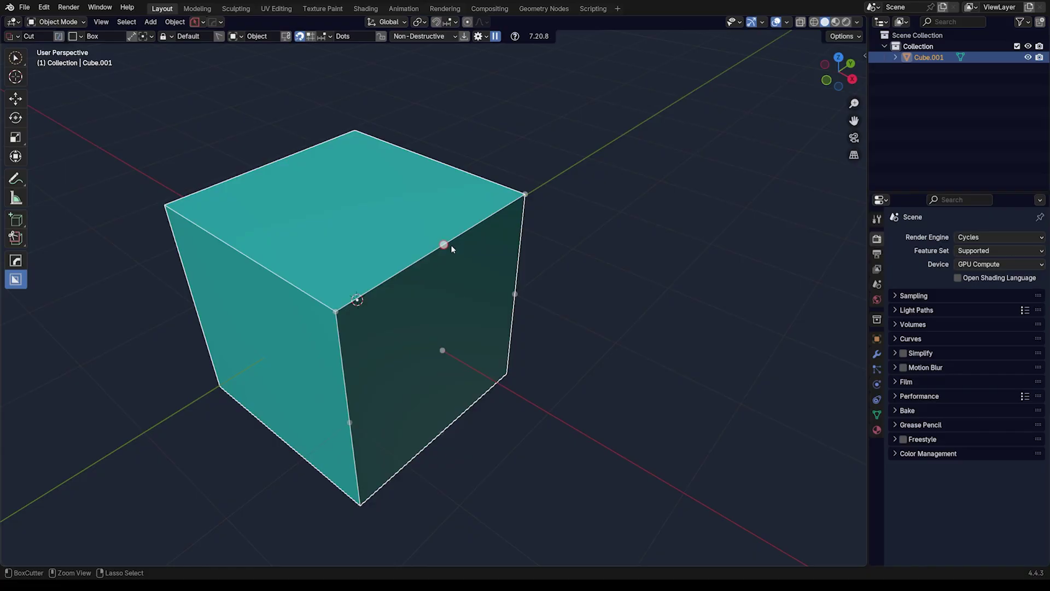
pyautogui.press('ctrl')
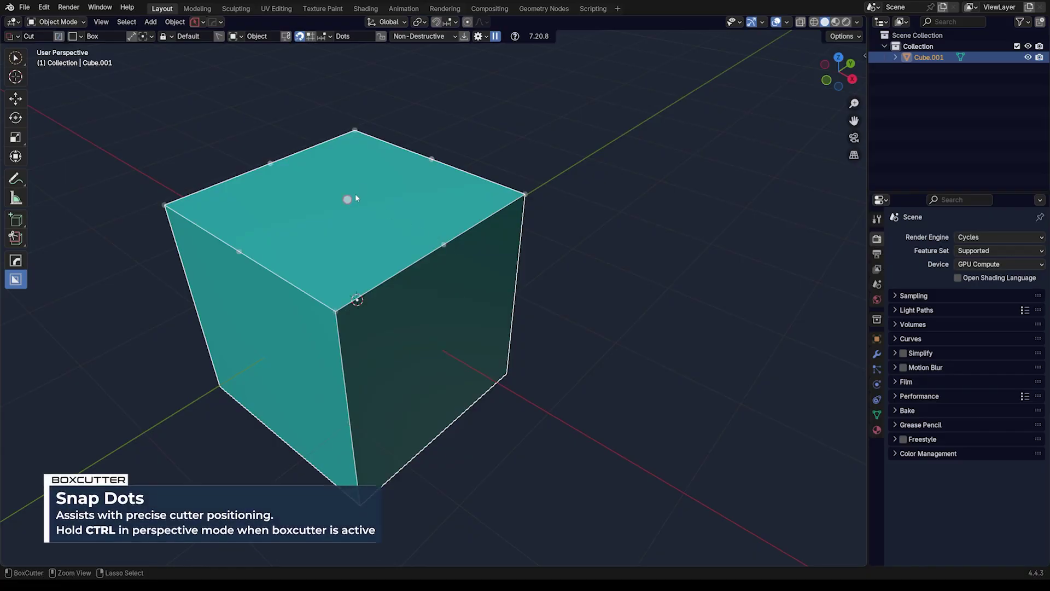
pyautogui.moveTo(349, 199); pyautogui.dragTo(438, 229)
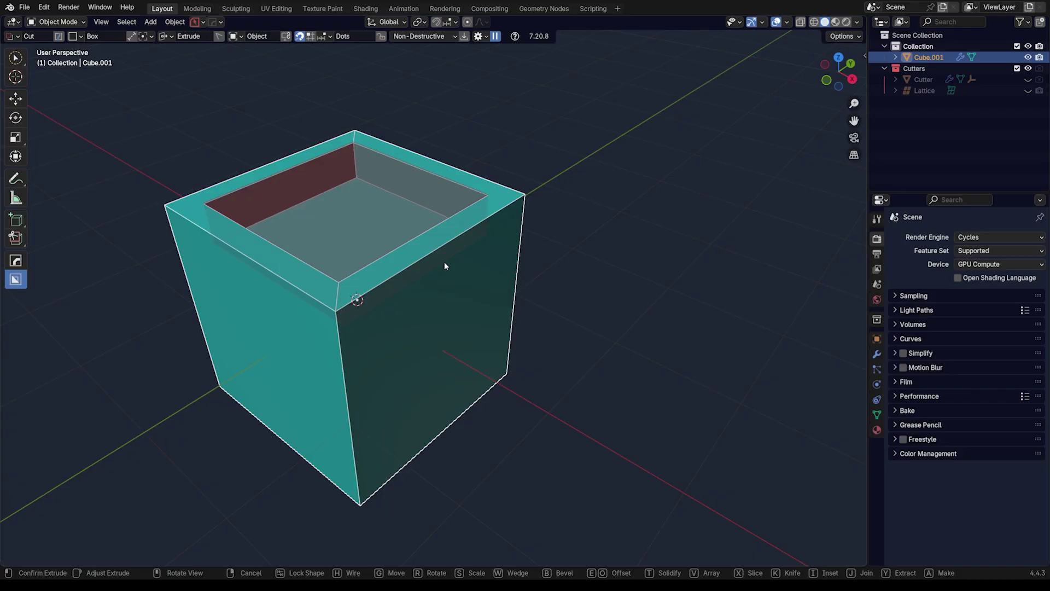
# - Cancel the pocket cut and the trial box cuts, leaving the cube uncut
pyautogui.rightClick(445, 261)
pyautogui.moveTo(479, 198)
pyautogui.mouseDown()
pyautogui.moveTo(489, 219)
pyautogui.moveTo(475, 359)
pyautogui.mouseUp()
pyautogui.click(485, 434)
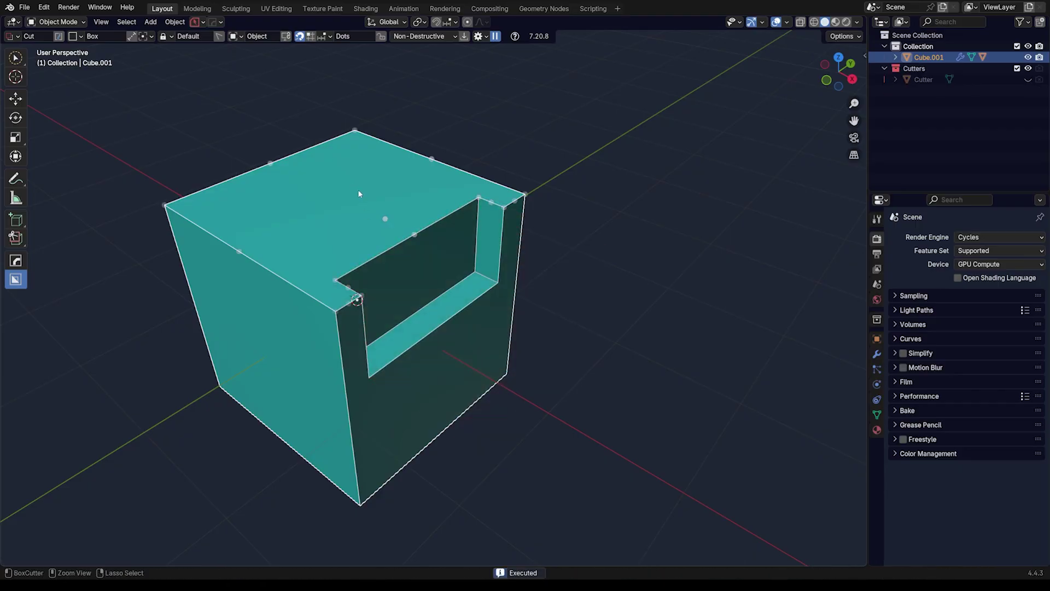
pyautogui.moveTo(385, 219); pyautogui.dragTo(481, 241)
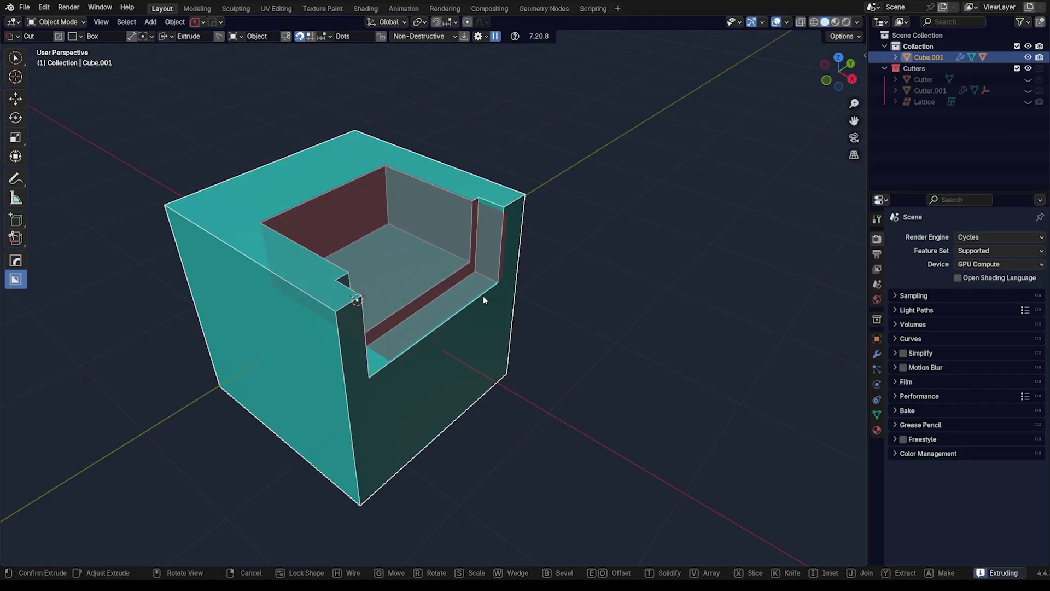
pyautogui.rightClick(483, 295)
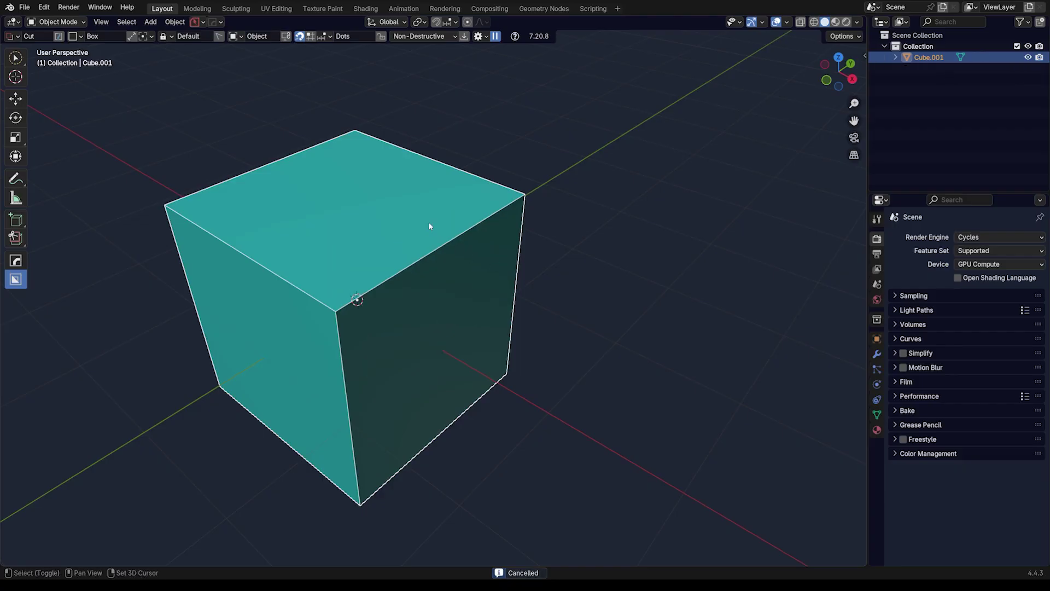
pyautogui.keyDown('shift'); pyautogui.moveTo(428, 226); pyautogui.dragTo(452, 211, button='middle'); pyautogui.keyUp('shift')
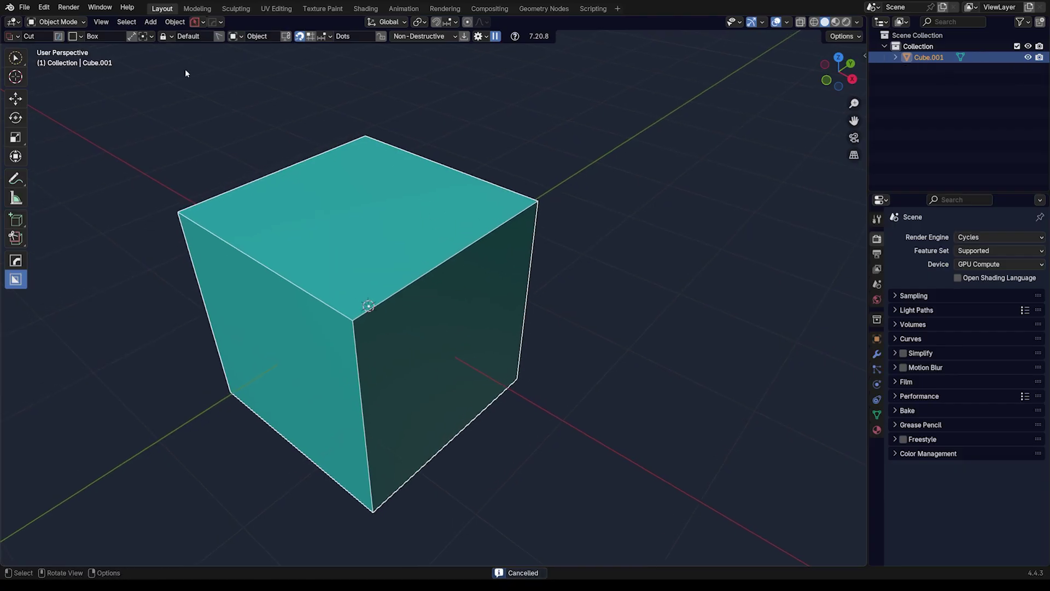
# - Open the snapping mode options and bring up BoxCutter's Box Helper with D
pyautogui.click(143, 36)
pyautogui.press('d')
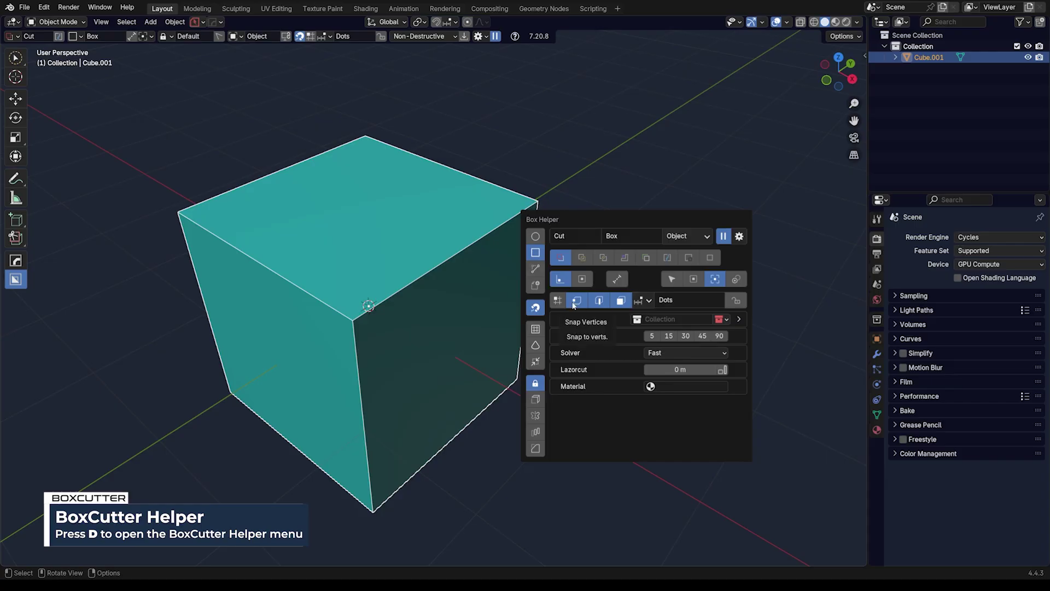
pyautogui.scroll(1, 394, 238)
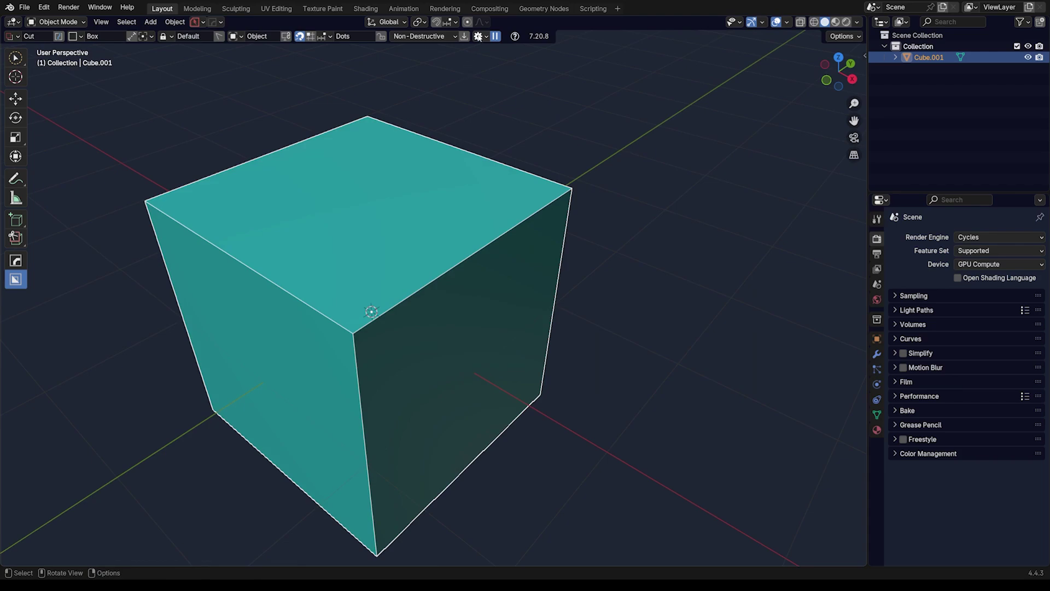
pyautogui.press('d')
pyautogui.keyDown('shift'); pyautogui.moveTo(312, 317); pyautogui.dragTo(328, 324, button='middle'); pyautogui.keyUp('shift')
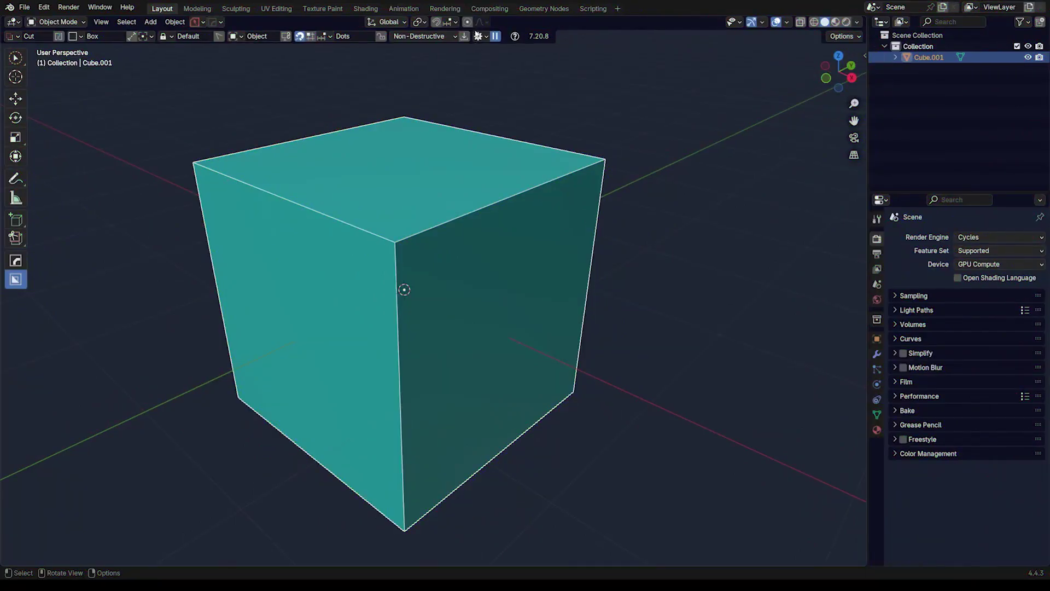
pyautogui.click(478, 37)
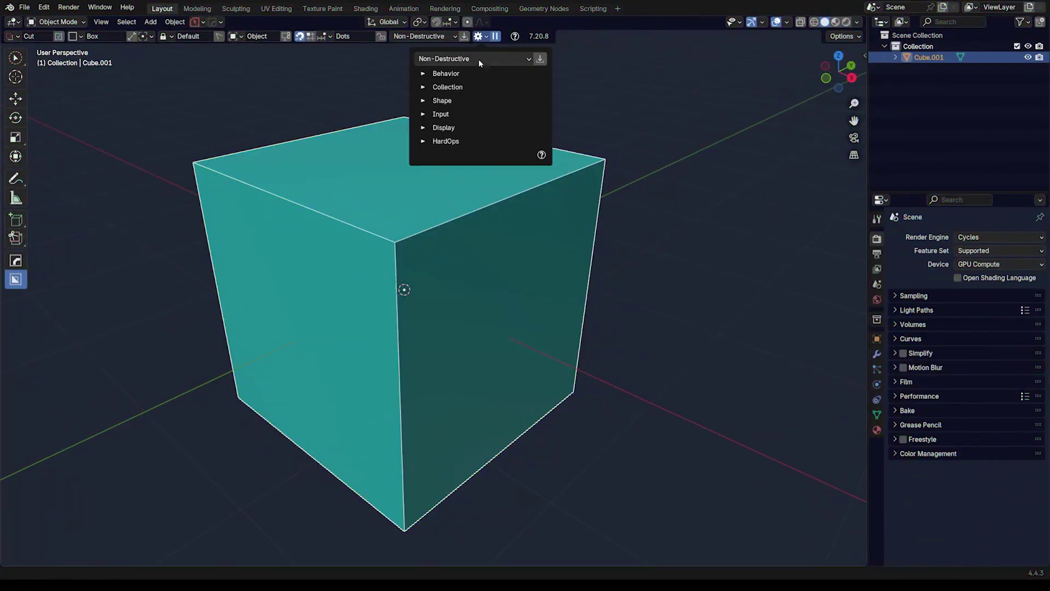
pyautogui.click(423, 101)
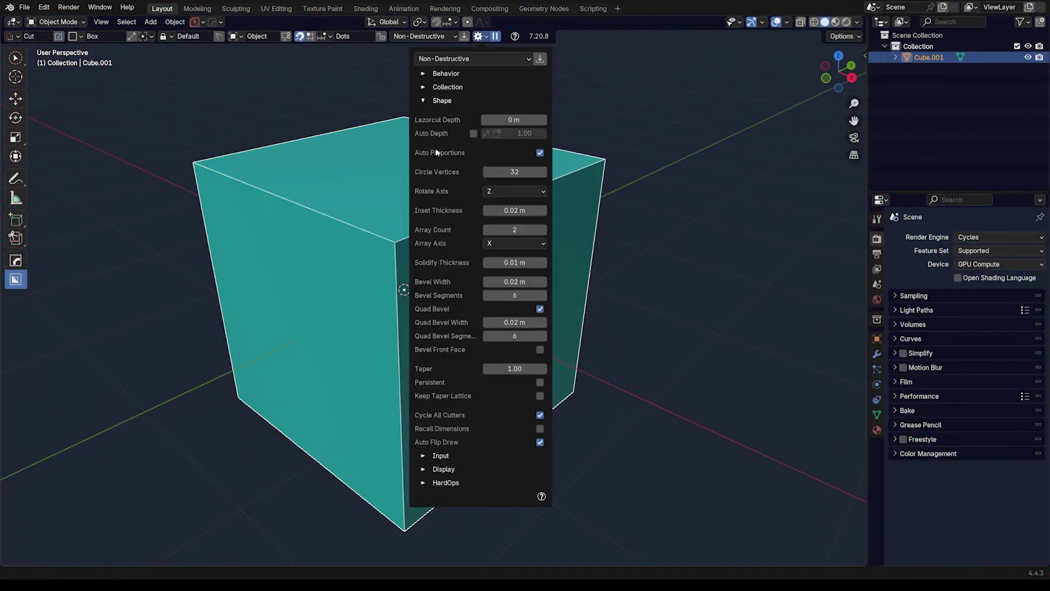
pyautogui.click(424, 86)
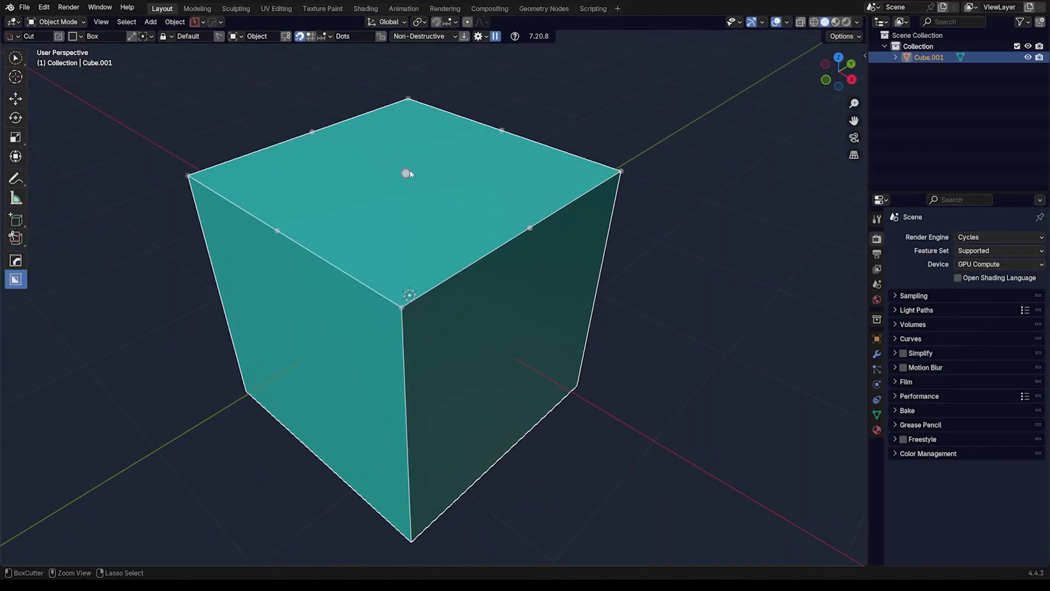
# - Draw a cutter rectangle from the top-face centre dot past the right edge, switching Knife to Cut
pyautogui.moveTo(409, 173); pyautogui.dragTo(502, 203)
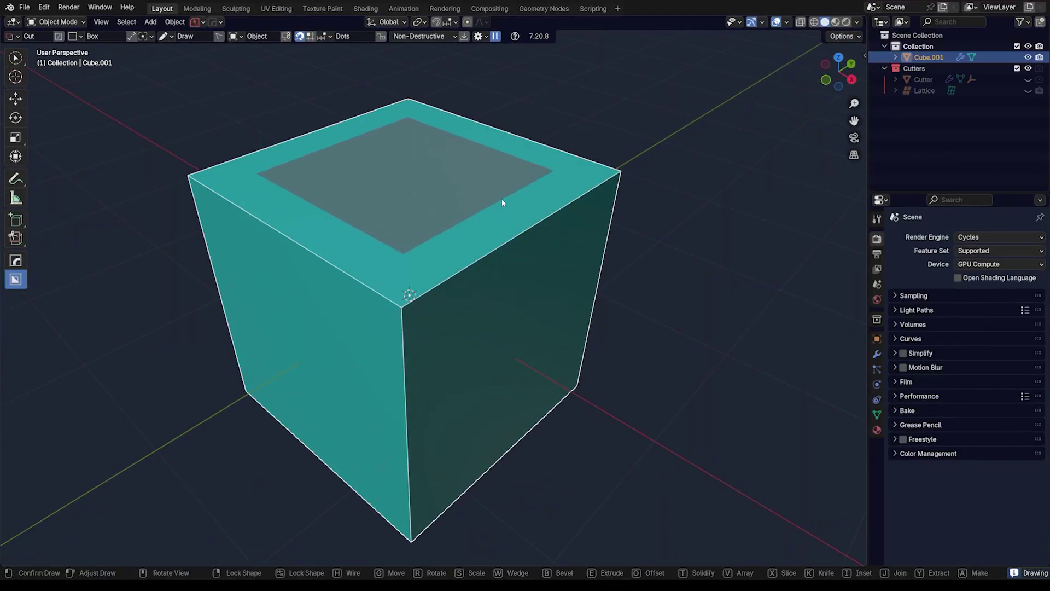
pyautogui.press('Escape')
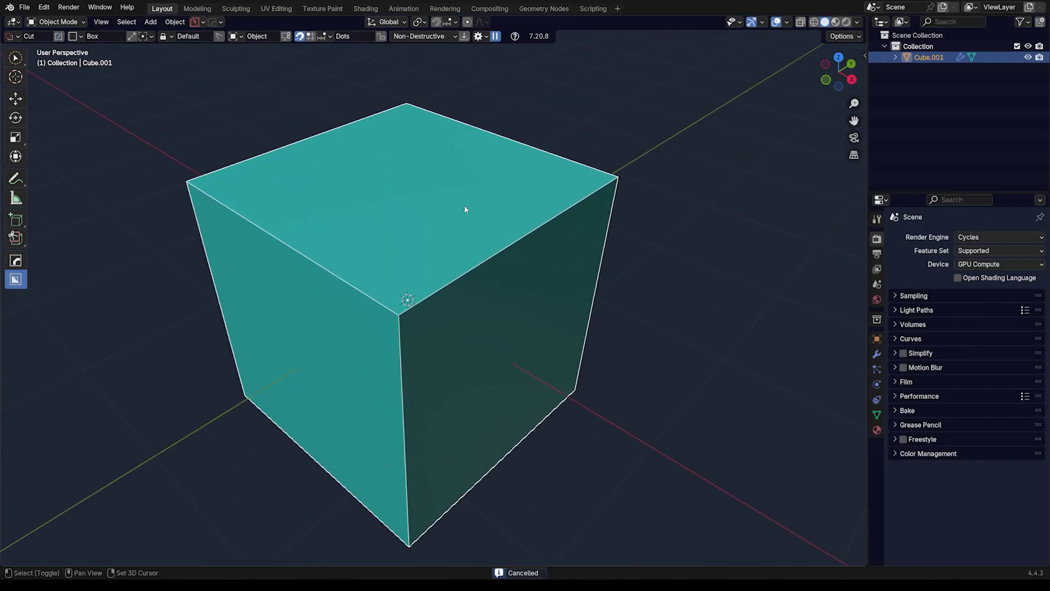
pyautogui.keyDown('shift'); pyautogui.moveTo(465, 210); pyautogui.dragTo(451, 241, button='middle'); pyautogui.keyUp('shift')
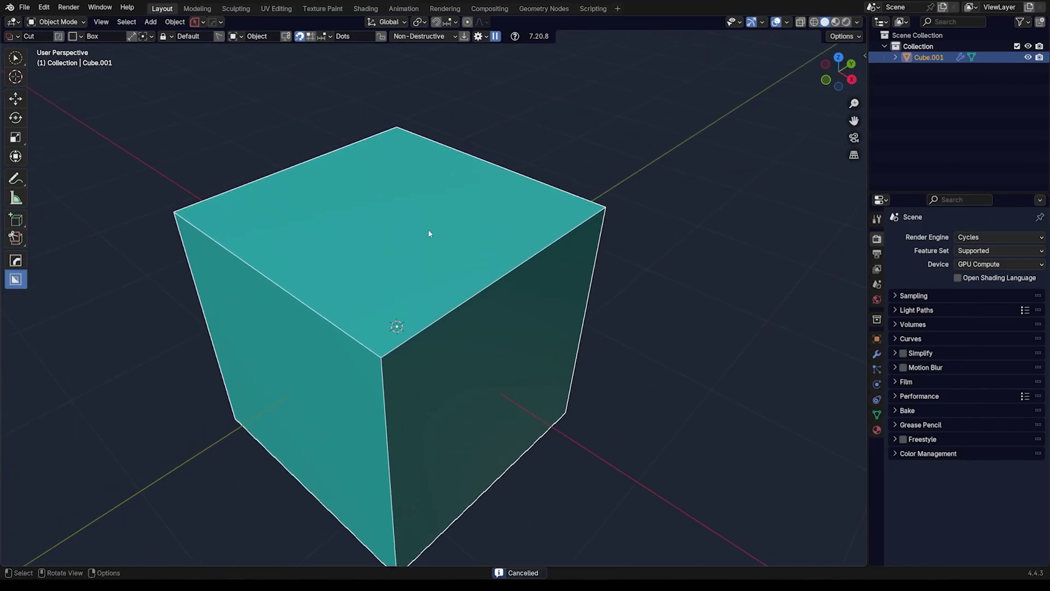
pyautogui.moveTo(394, 229)
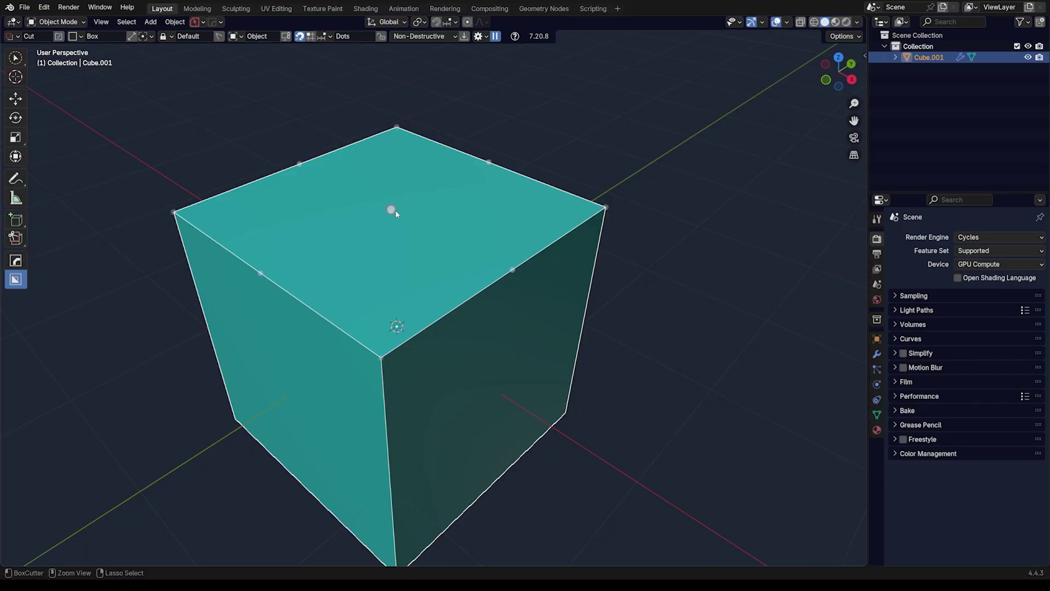
pyautogui.moveTo(393, 211); pyautogui.dragTo(682, 285)
pyautogui.press('k')
# - Confirm the edge notch and mirror it across two axes with HardOps Mirror
pyautogui.click(684, 416)
pyautogui.moveTo(556, 268); pyautogui.dragTo(461, 254, button='middle')
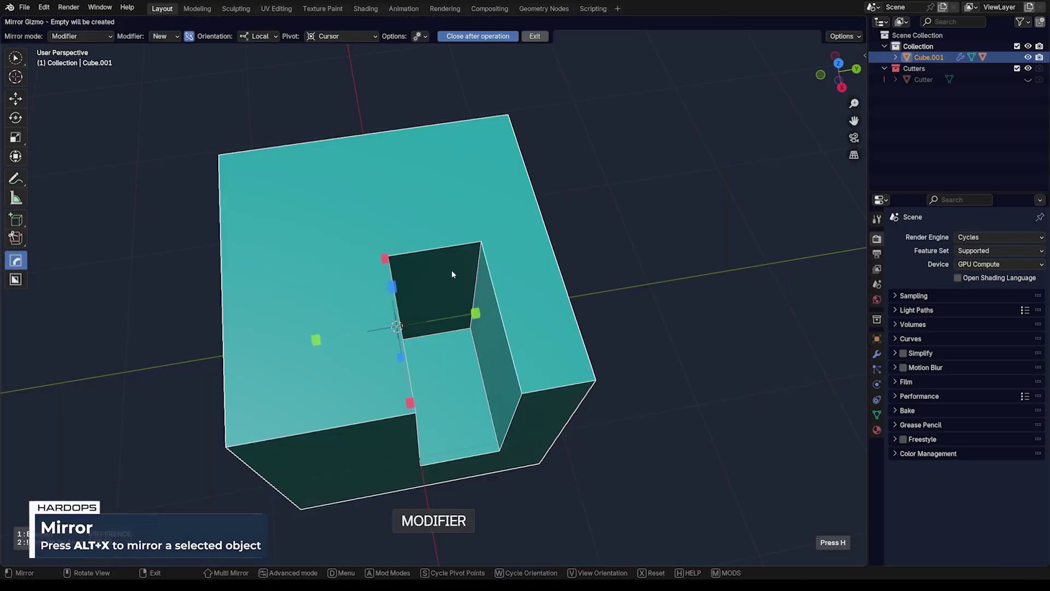
pyautogui.click(475, 313)
pyautogui.click(409, 403)
# - Replace the notched Cube.001 with a fresh default Cube
pyautogui.moveTo(410, 403); pyautogui.dragTo(409, 320, button='middle')
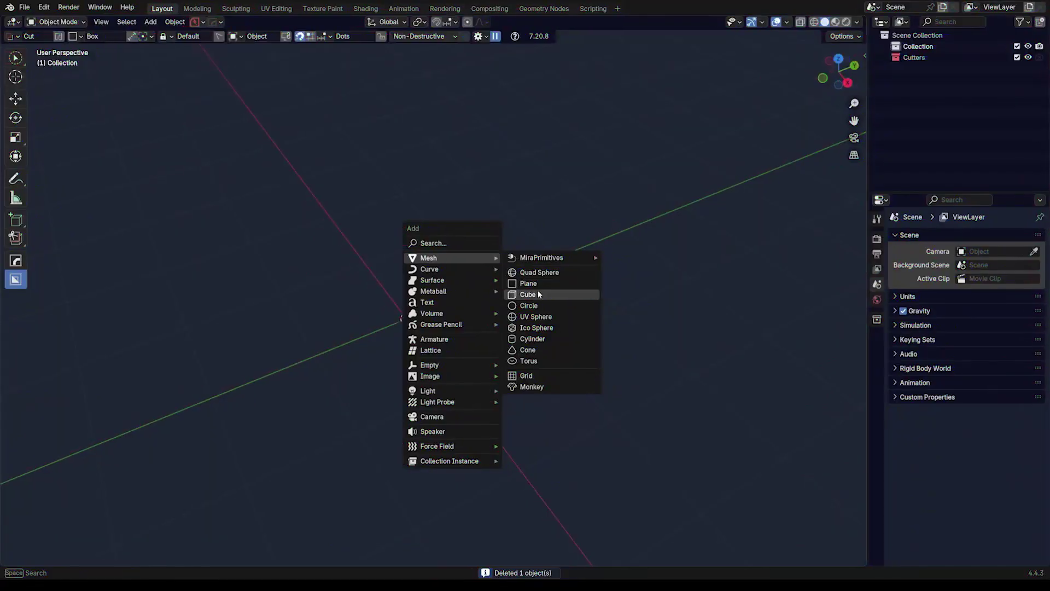
pyautogui.click(534, 293)
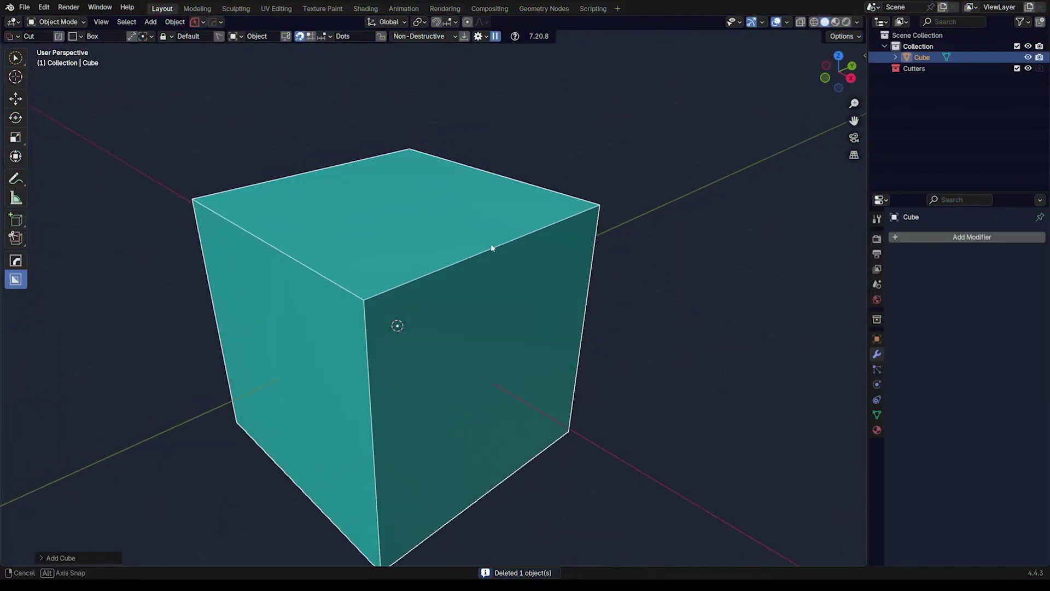
pyautogui.moveTo(491, 248); pyautogui.dragTo(394, 214, button='middle')
# - Turn off vertex and edge snap dots so BoxCutter snaps to face centres only
pyautogui.click(322, 37)
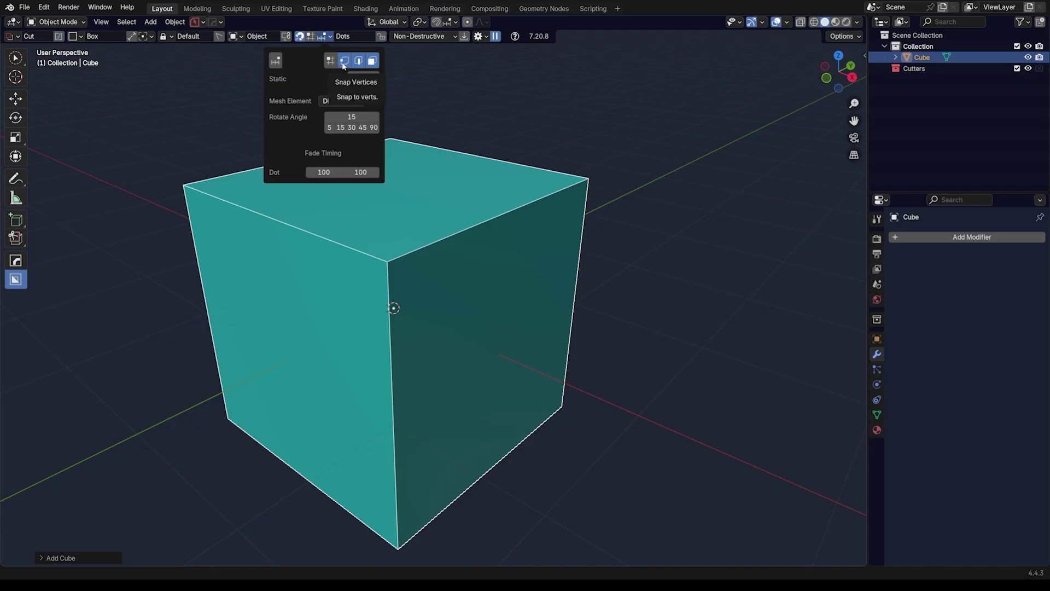
pyautogui.click(344, 64)
pyautogui.click(360, 65)
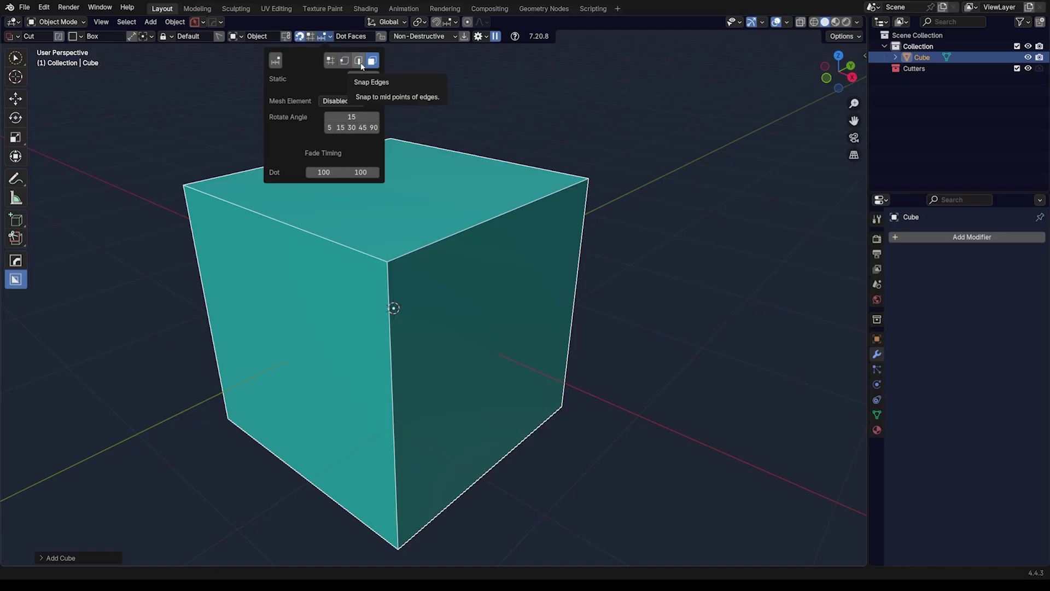
# - Subdivide the cube's top face twice in Edit Mode into a dense grid
pyautogui.moveTo(468, 226); pyautogui.dragTo(411, 213, button='middle')
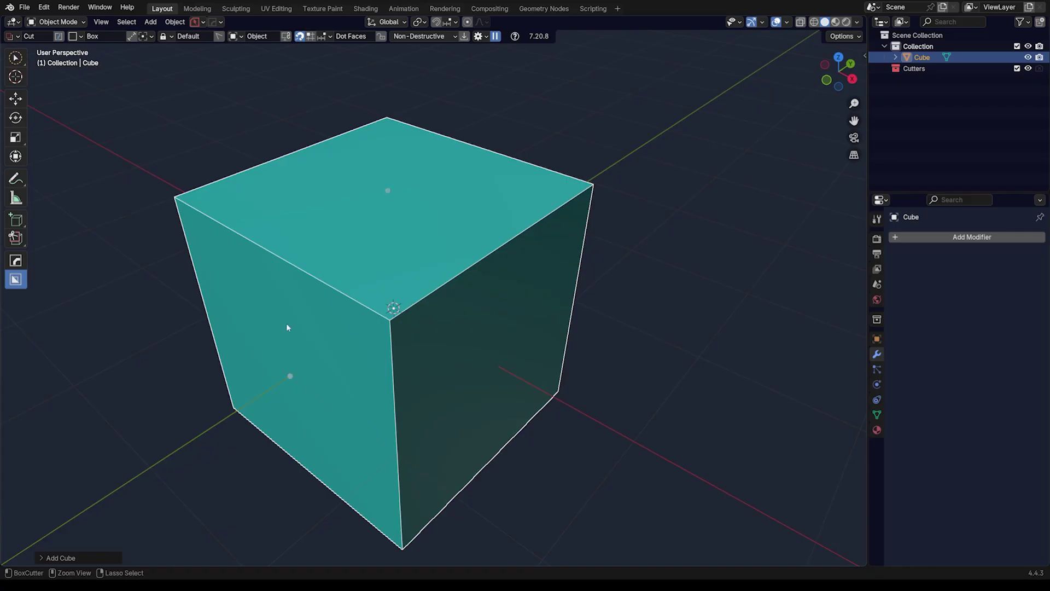
pyautogui.moveTo(506, 345); pyautogui.dragTo(321, 220, button='middle')
pyautogui.scroll(-3, 450, 274)
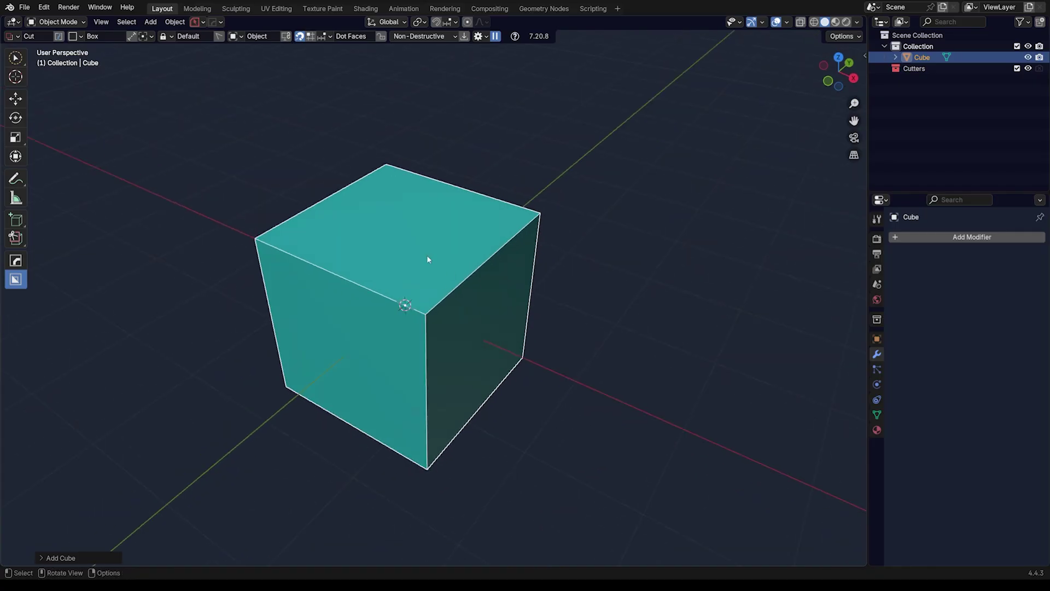
pyautogui.press('Tab')
pyautogui.click(455, 246)
pyautogui.rightClick(441, 244)
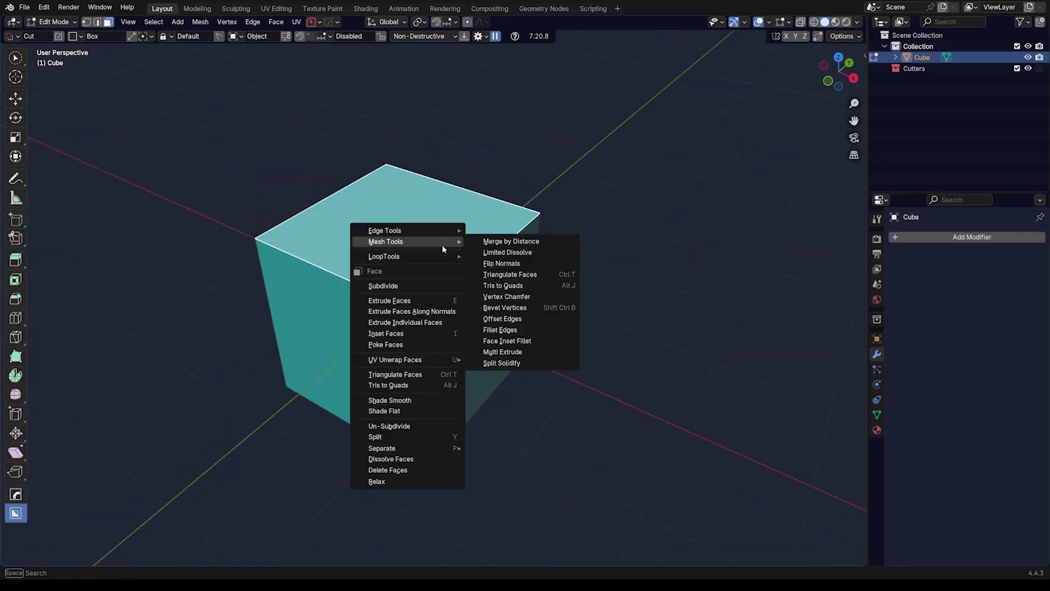
pyautogui.click(431, 291)
pyautogui.hotkey('shift', 'r')
pyautogui.moveTo(475, 263); pyautogui.dragTo(437, 251, button='middle')
pyautogui.scroll(2, 437, 251)
pyautogui.press('Tab')
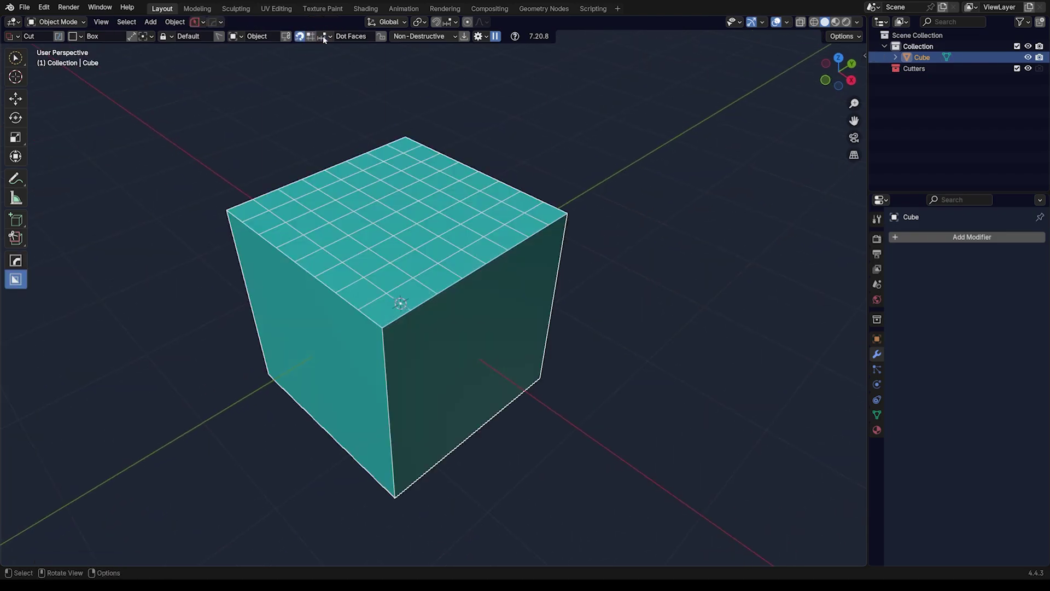
pyautogui.click(323, 36)
pyautogui.click(349, 60)
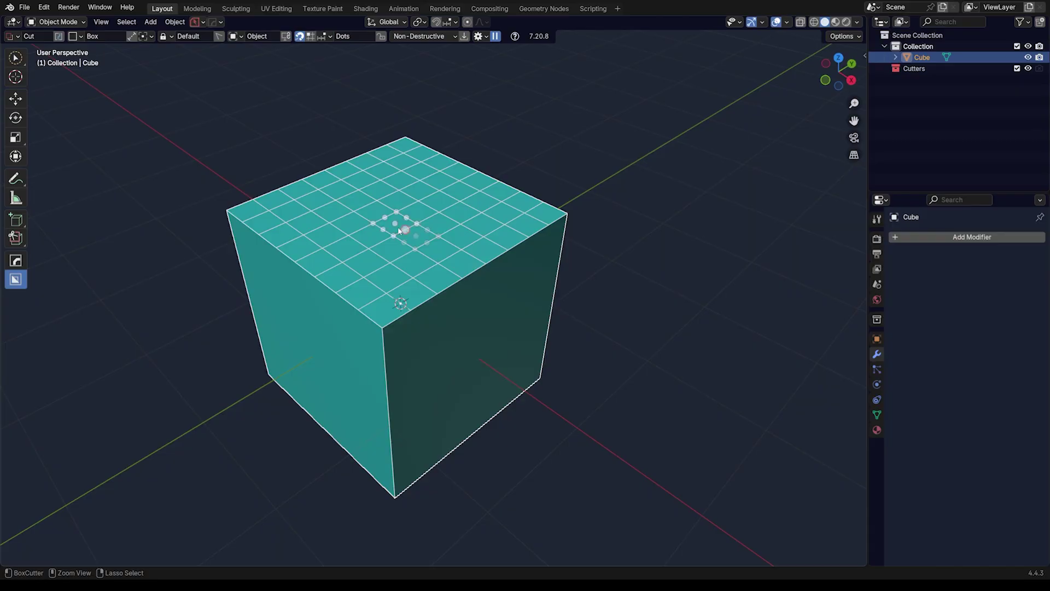
pyautogui.click(323, 36)
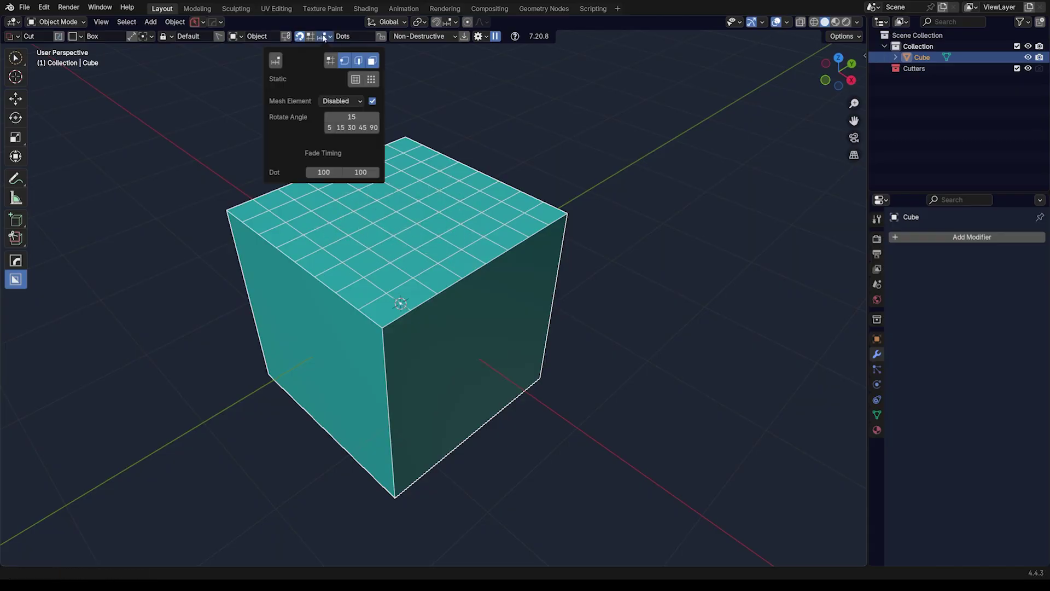
pyautogui.click(348, 62)
pyautogui.scroll(2, 475, 218)
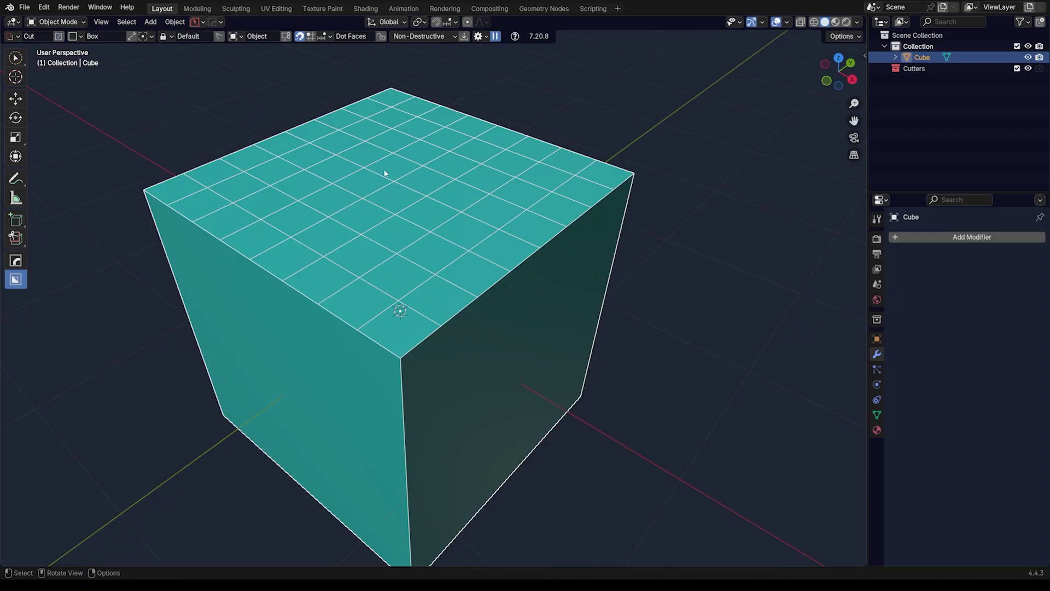
pyautogui.moveTo(393, 169); pyautogui.dragTo(407, 217)
pyautogui.moveTo(409, 219)
pyautogui.mouseDown(button='middle')
pyautogui.moveTo(438, 234)
pyautogui.moveTo(414, 224)
pyautogui.mouseUp(button='middle')
pyautogui.moveTo(387, 181); pyautogui.dragTo(366, 99, button='middle')
pyautogui.hotkey('ctrl', 'z')
pyautogui.moveTo(372, 108); pyautogui.dragTo(402, 122)
pyautogui.moveTo(405, 142)
pyautogui.mouseDown(button='middle')
pyautogui.moveTo(409, 167)
pyautogui.moveTo(387, 188)
pyautogui.mouseUp(button='middle')
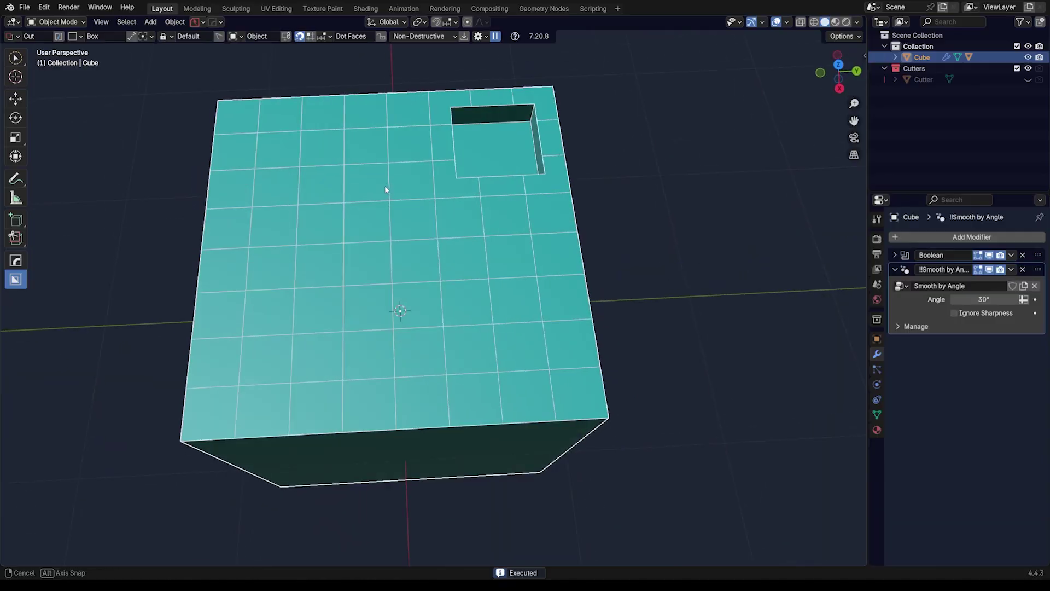
pyautogui.moveTo(282, 122); pyautogui.dragTo(447, 154, button='middle')
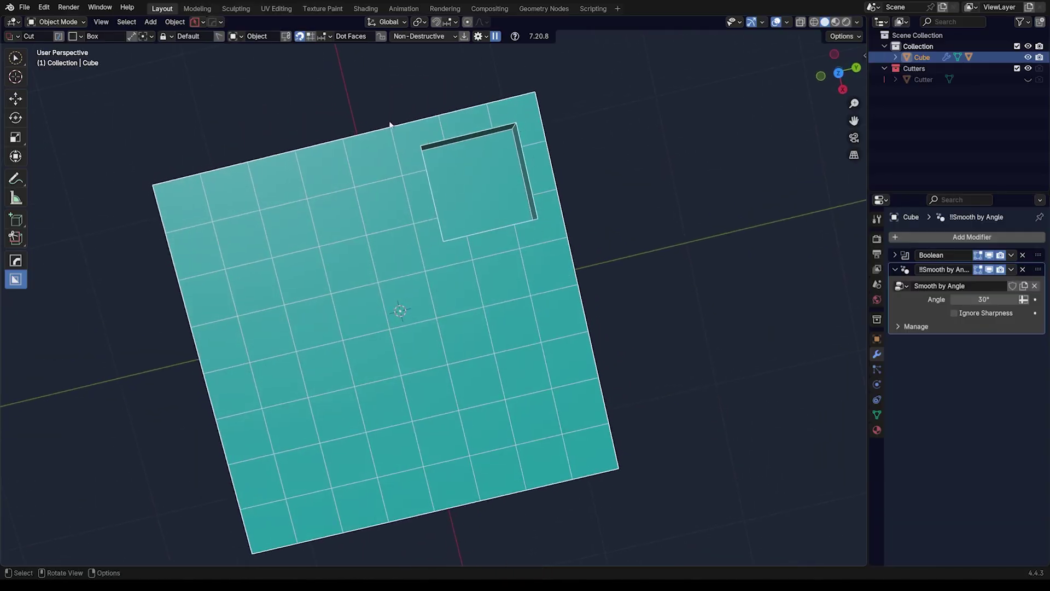
pyautogui.moveTo(545, 250); pyautogui.dragTo(331, 77, button='middle')
pyautogui.hotkey('ctrl', 'z')
pyautogui.moveTo(487, 235); pyautogui.dragTo(369, 82, button='middle')
pyautogui.click(325, 36)
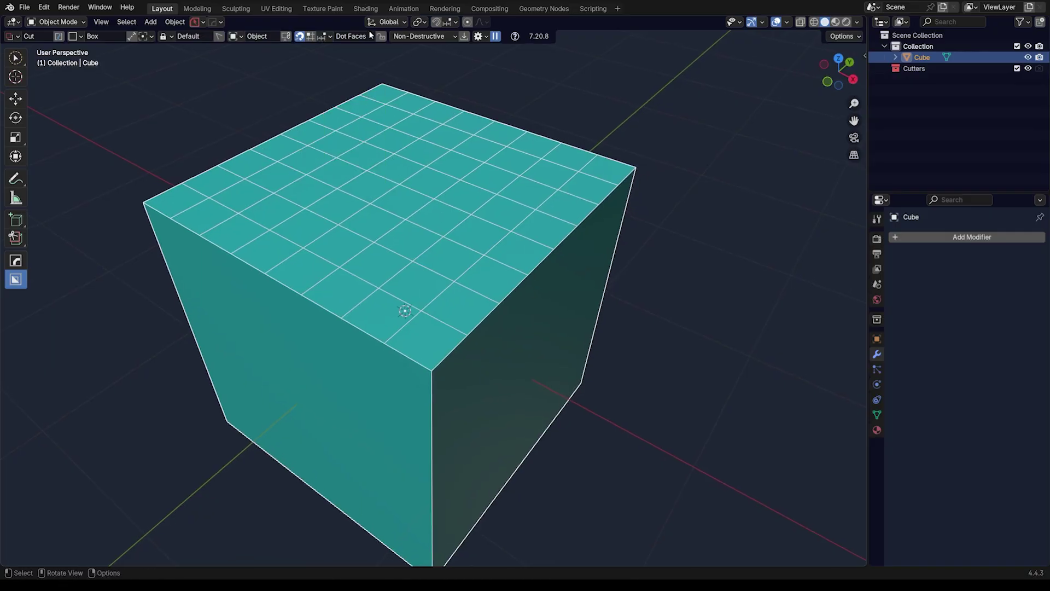
# - Enable vertex dots, 0.25 m incremental snapping and Static Dots in BoxCutter's snap settings
pyautogui.click(326, 36)
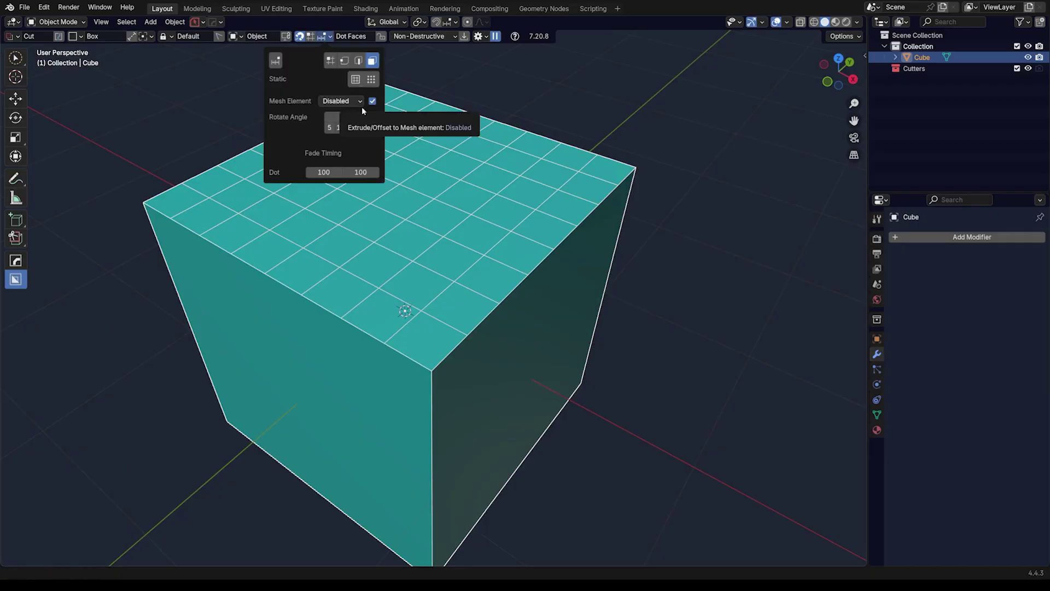
pyautogui.click(344, 61)
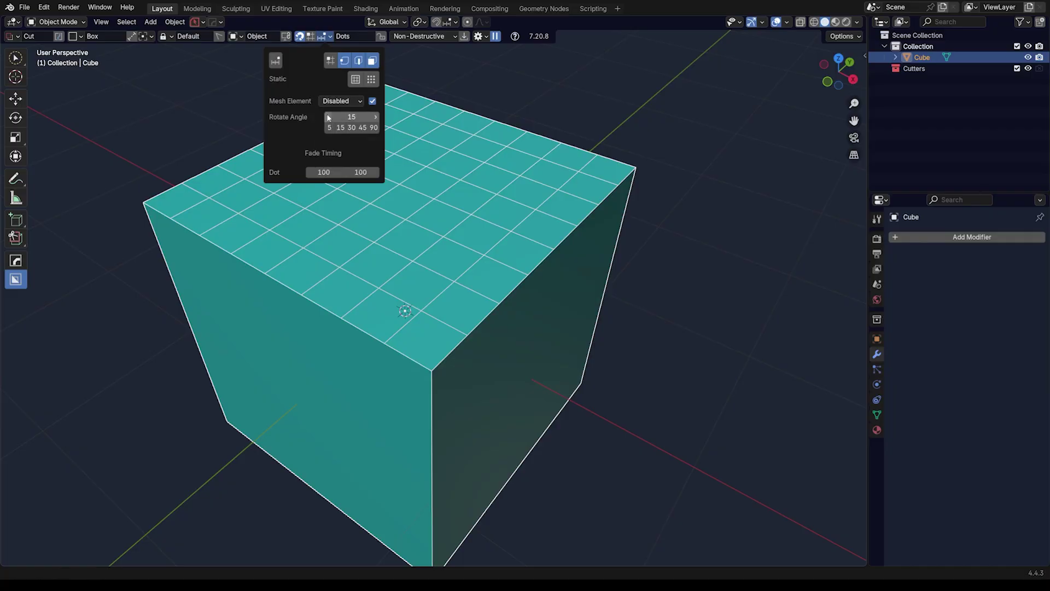
pyautogui.click(276, 61)
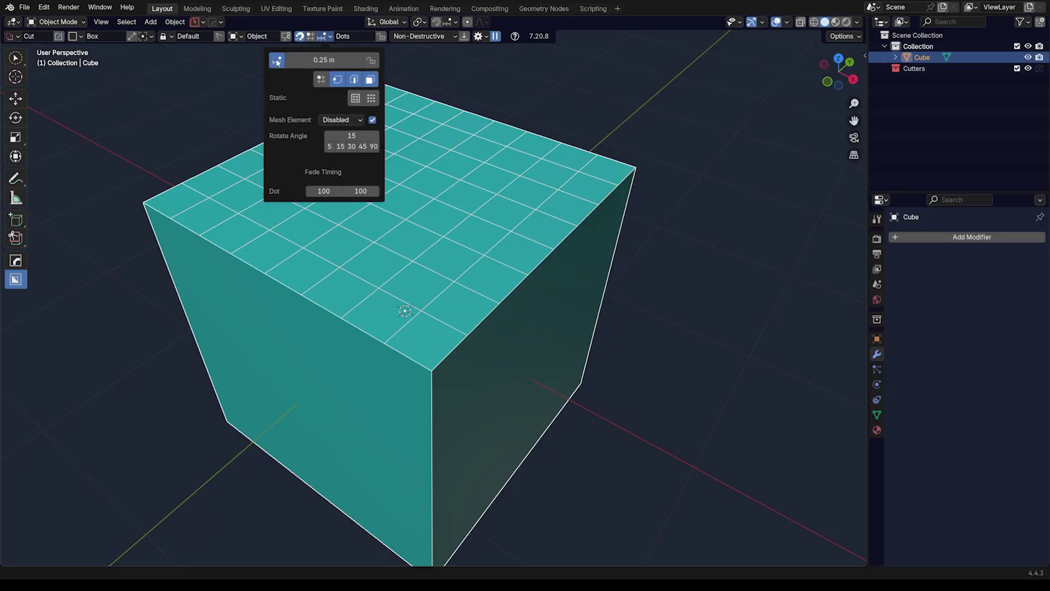
pyautogui.click(371, 98)
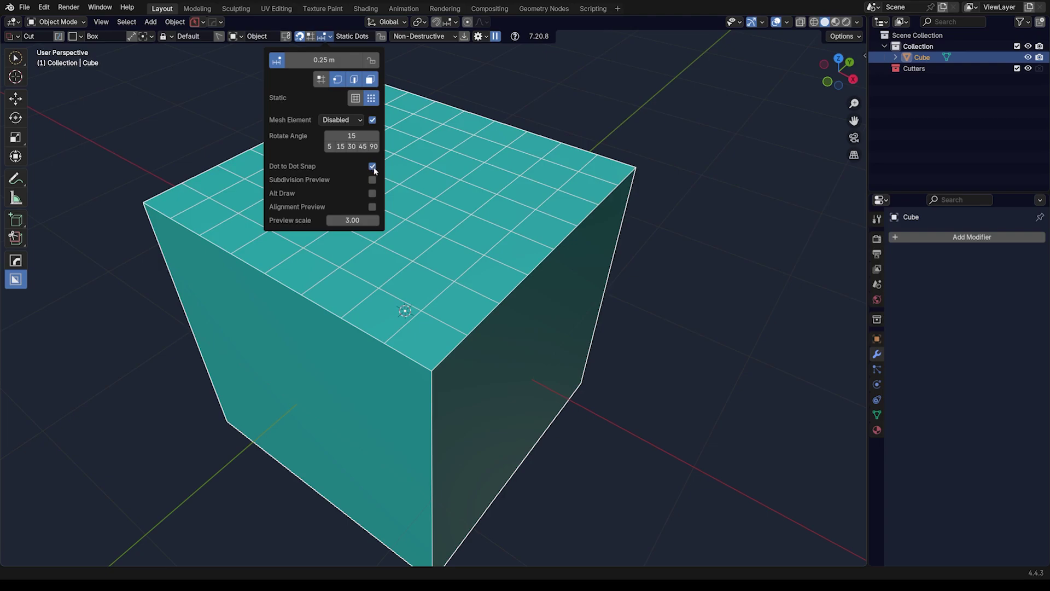
pyautogui.scroll(-2, 509, 185)
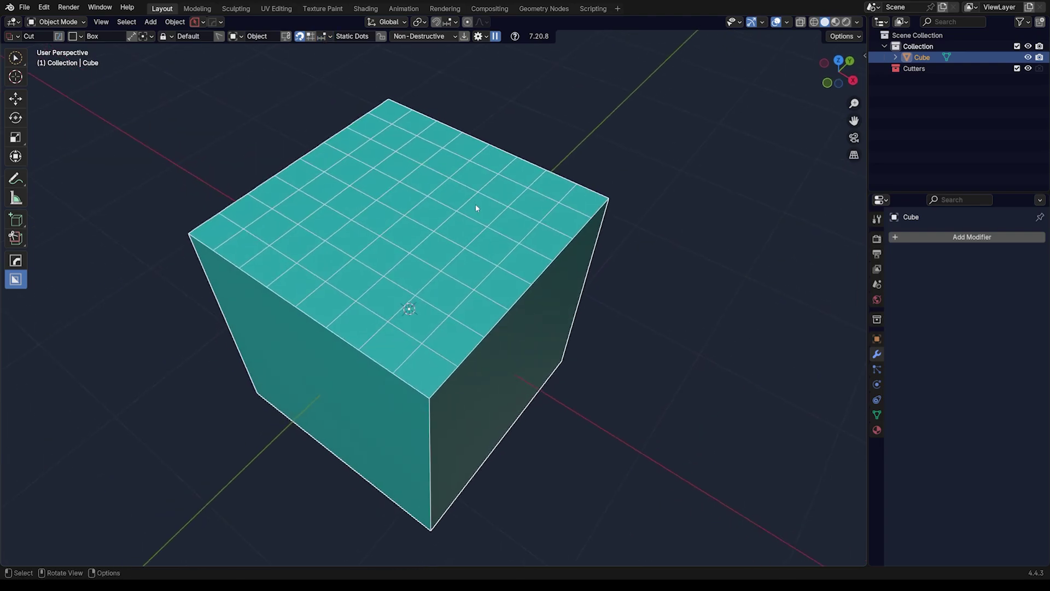
pyautogui.press('ctrl')
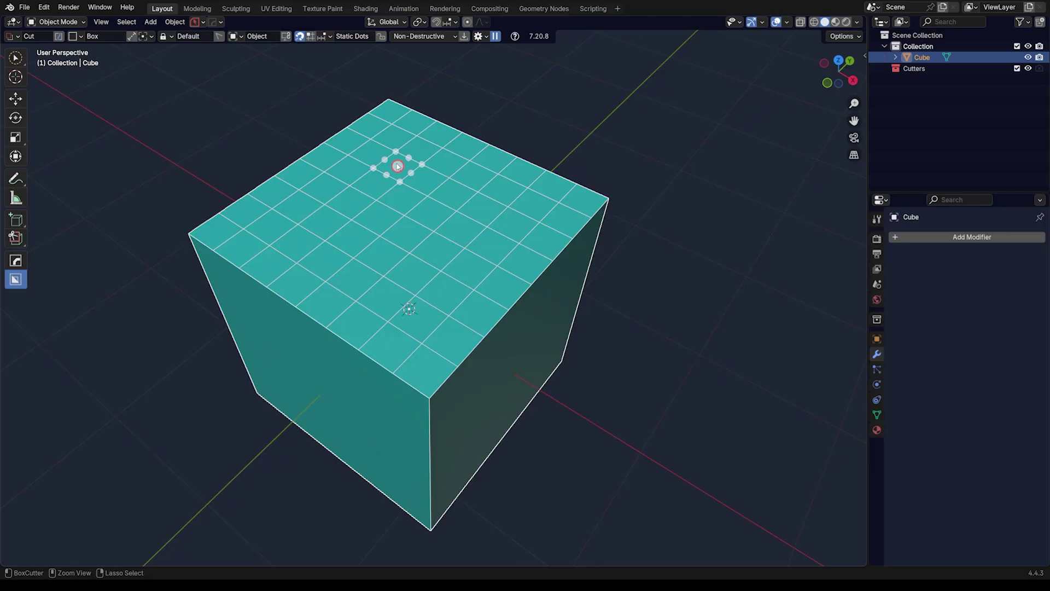
pyautogui.moveTo(398, 166)
pyautogui.mouseDown()
pyautogui.moveTo(417, 261)
pyautogui.moveTo(411, 300)
pyautogui.moveTo(421, 308)
pyautogui.moveTo(471, 290)
pyautogui.moveTo(504, 262)
pyautogui.moveTo(468, 251)
pyautogui.mouseUp()
pyautogui.press('Escape')
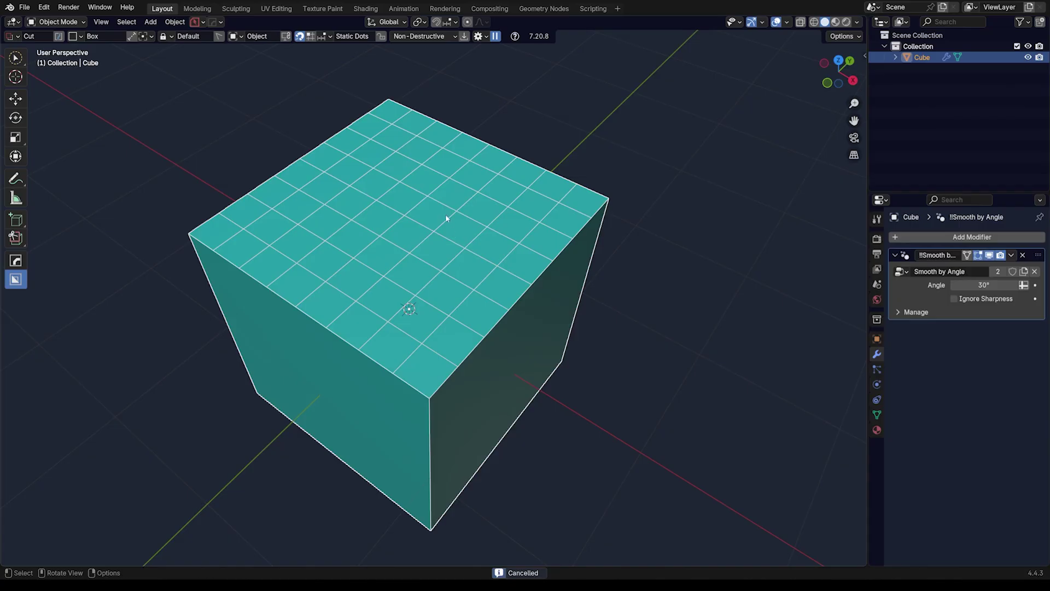
pyautogui.scroll(3, 432, 181)
pyautogui.press('ctrl')
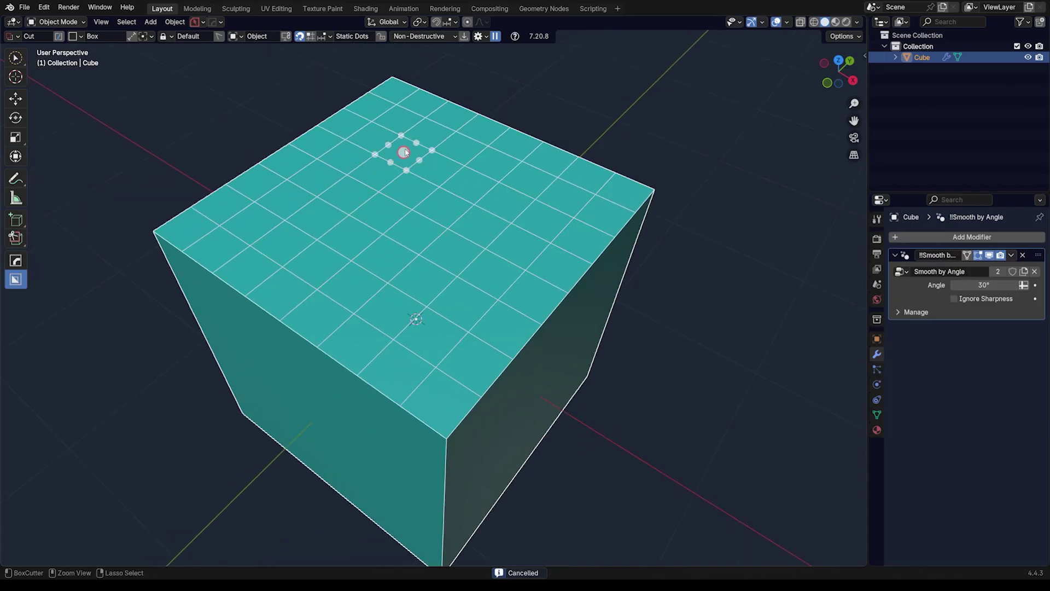
pyautogui.moveTo(405, 153)
pyautogui.mouseDown()
pyautogui.moveTo(469, 230)
pyautogui.moveTo(522, 268)
pyautogui.moveTo(472, 239)
pyautogui.moveTo(491, 228)
pyautogui.mouseUp()
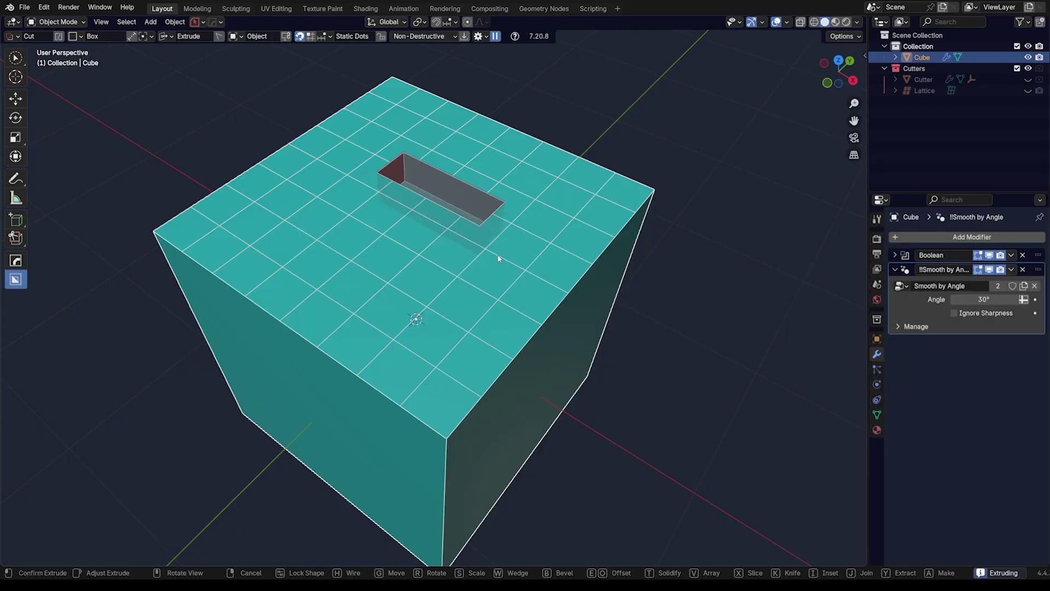
pyautogui.moveTo(504, 290); pyautogui.dragTo(300, 121, button='middle')
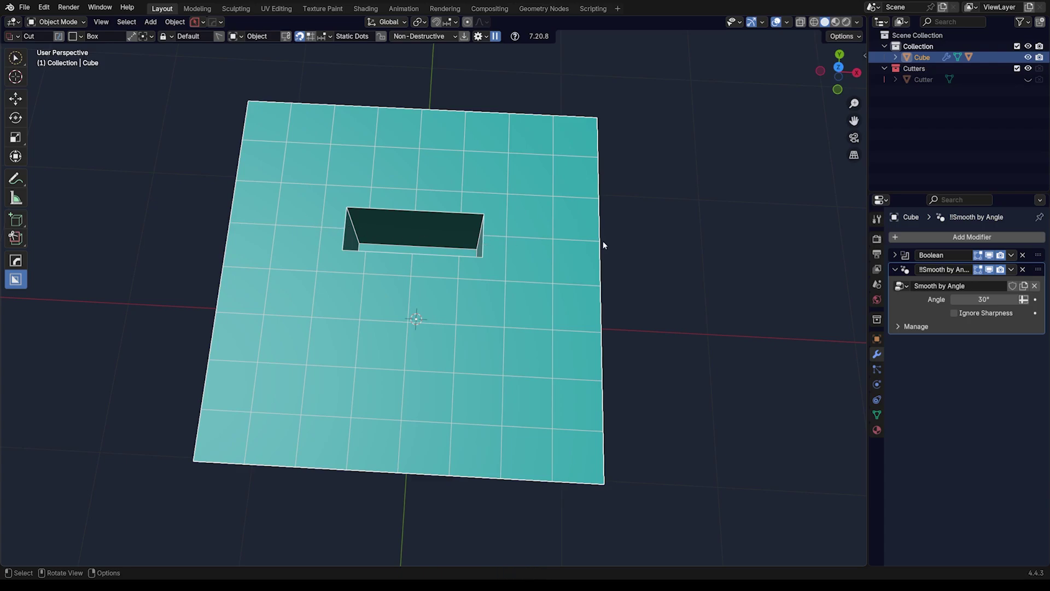
pyautogui.moveTo(558, 256)
pyautogui.mouseDown(button='middle')
pyautogui.moveTo(501, 251)
pyautogui.moveTo(504, 227)
pyautogui.moveTo(389, 219)
pyautogui.moveTo(375, 227)
pyautogui.moveTo(379, 262)
pyautogui.moveTo(481, 255)
pyautogui.mouseUp(button='middle')
pyautogui.press('z')
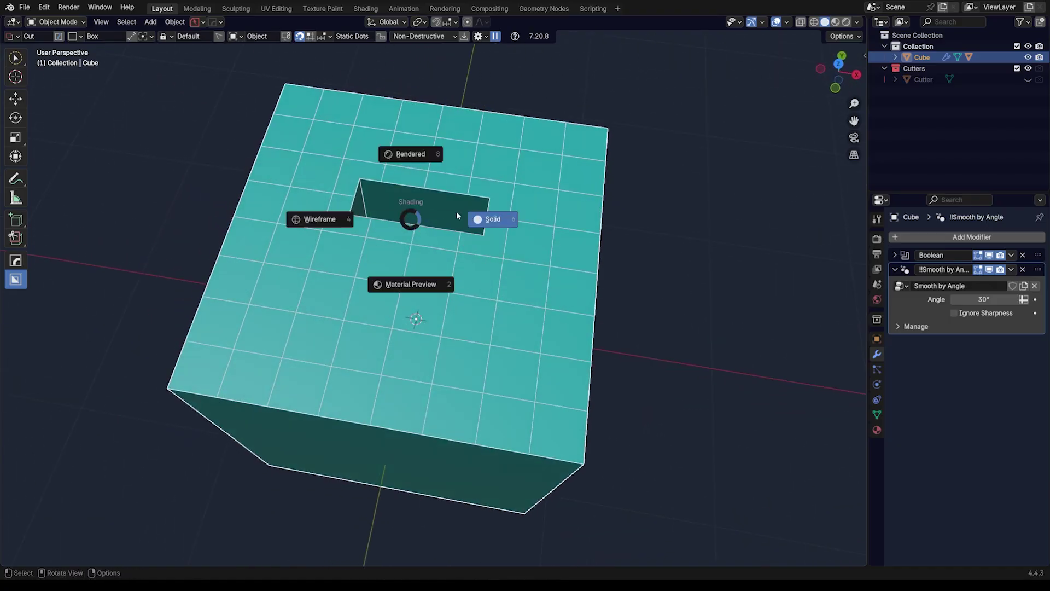
pyautogui.click(458, 215)
pyautogui.hotkey('ctrl', 'z')
pyautogui.hotkey('ctrl', 'z')
pyautogui.moveTo(384, 188); pyautogui.dragTo(398, 88, button='middle')
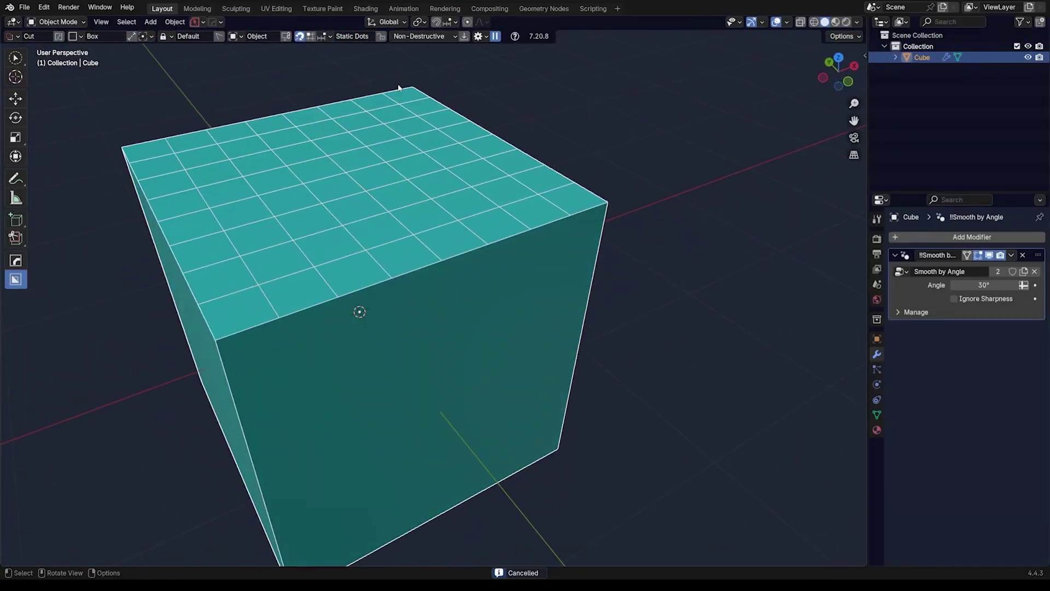
# - Switch off one BoxCutter snapping mode, leaving snapping on Grid Verts
pyautogui.click(329, 36)
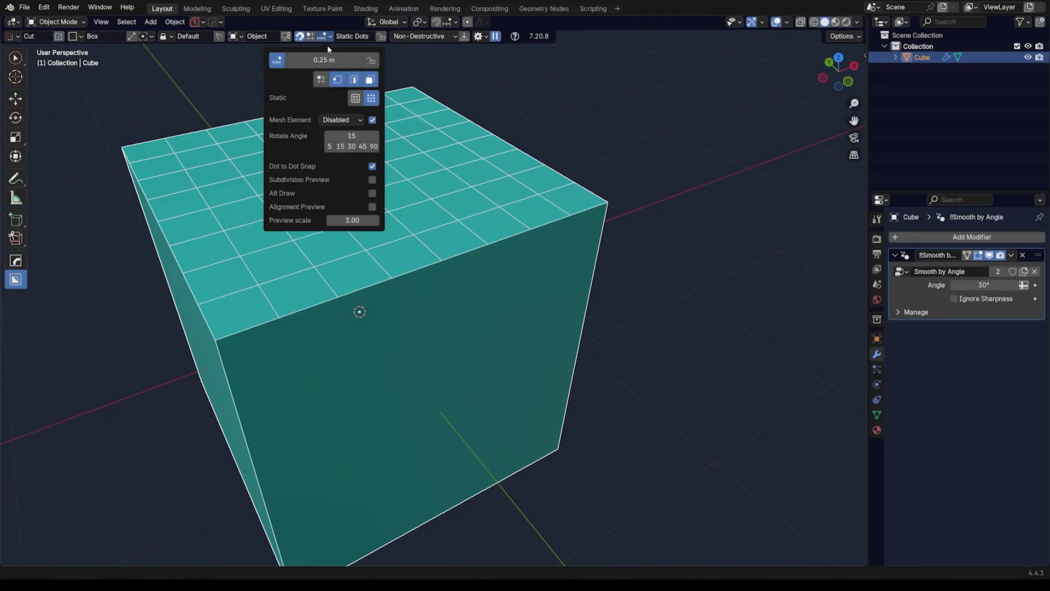
pyautogui.click(368, 80)
pyautogui.click(328, 36)
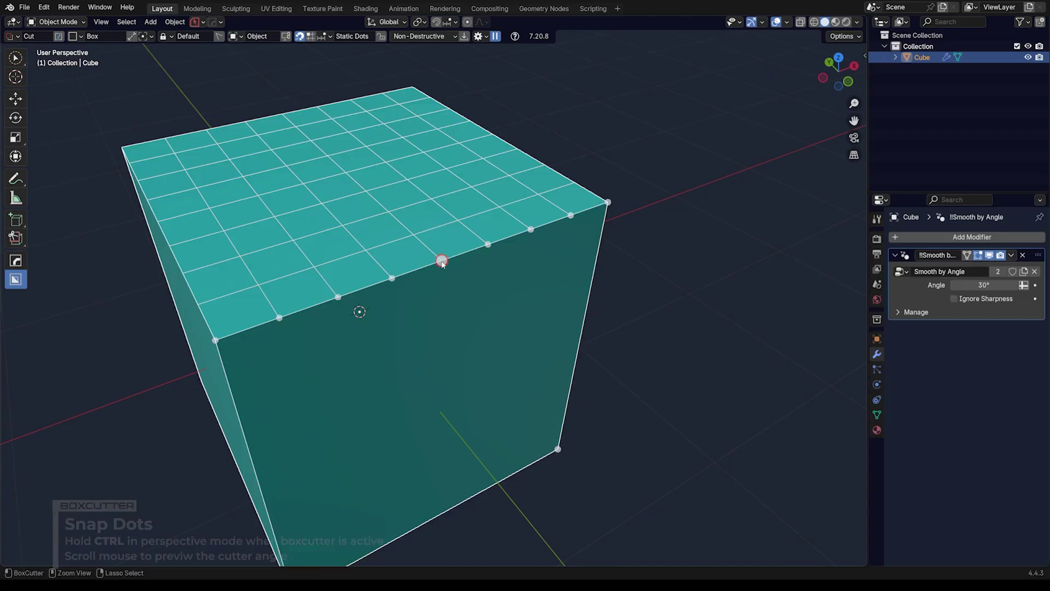
# - Draw a cutter box from the top edge's snap point and confirm the notch through the edge
pyautogui.press('ctrl')
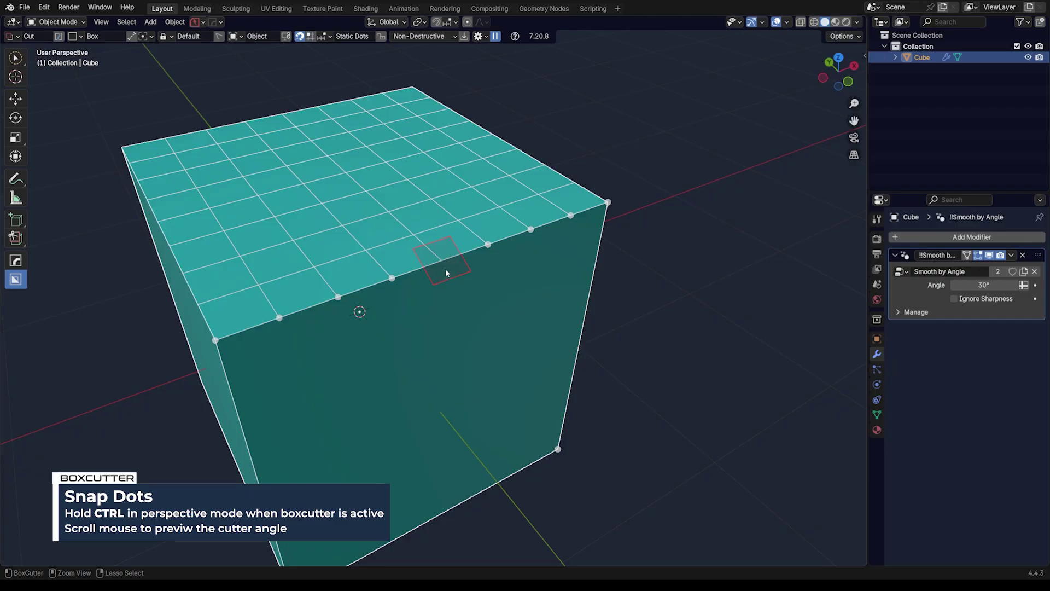
pyautogui.keyDown('ctrl'); pyautogui.scroll(-2, 435, 265); pyautogui.keyUp('ctrl')
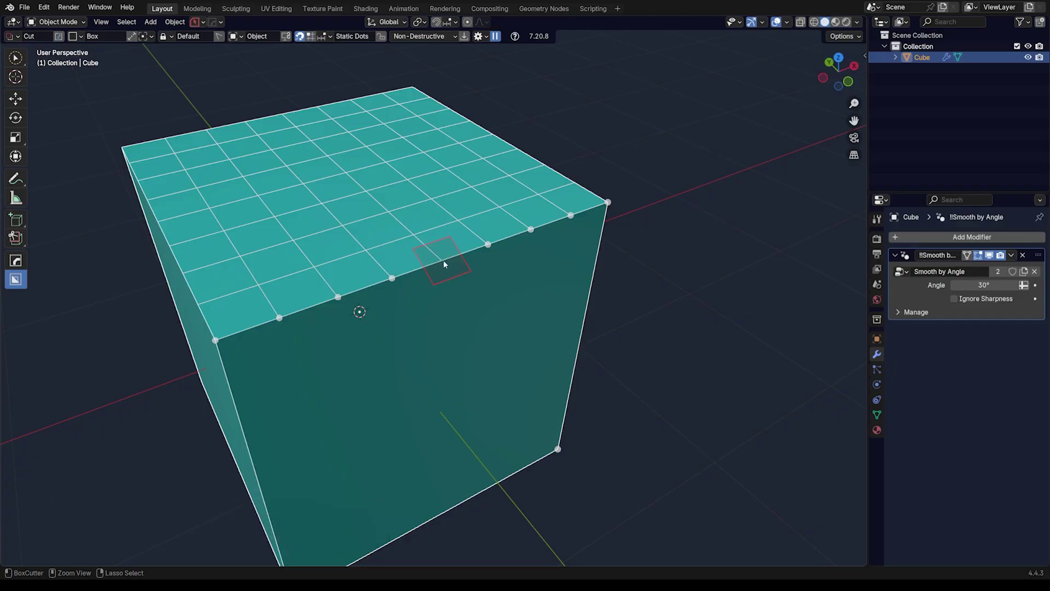
pyautogui.moveTo(444, 264)
pyautogui.mouseDown()
pyautogui.moveTo(504, 295)
pyautogui.moveTo(628, 294)
pyautogui.moveTo(580, 294)
pyautogui.moveTo(598, 293)
pyautogui.mouseUp()
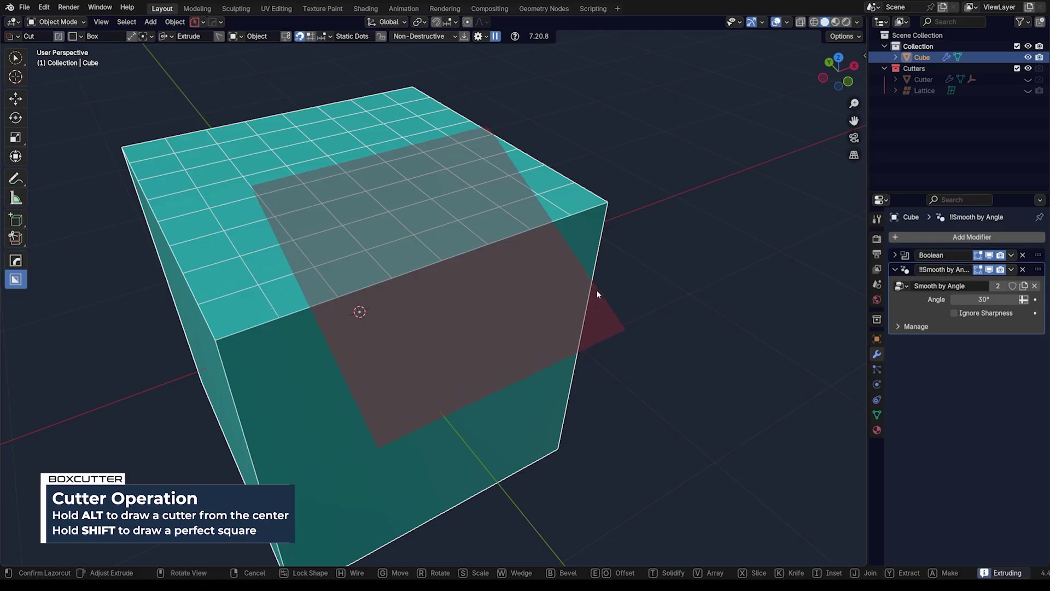
pyautogui.click(549, 310)
pyautogui.moveTo(549, 310); pyautogui.dragTo(353, 334, button='middle')
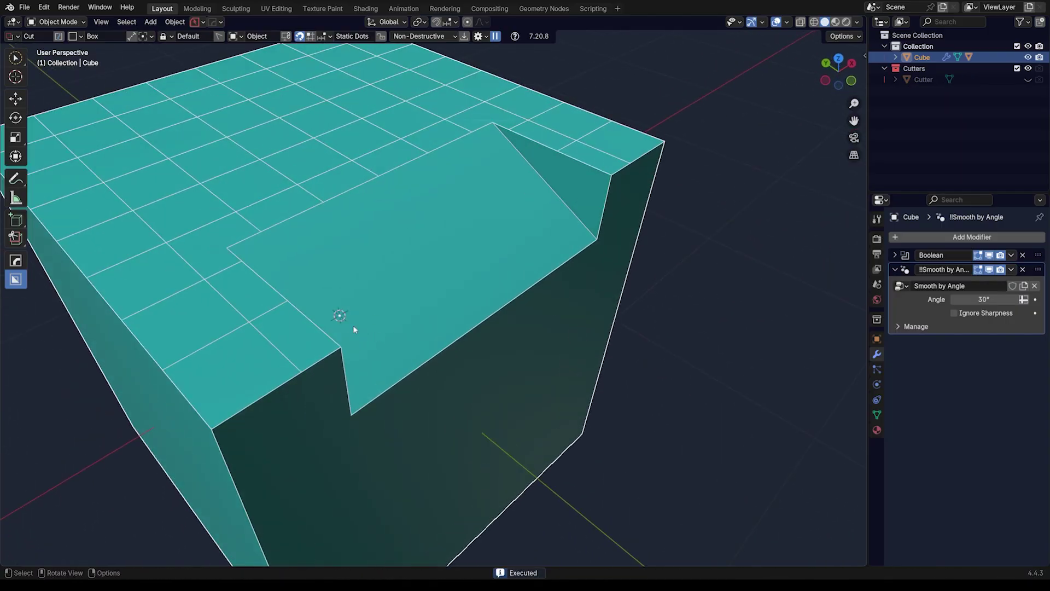
pyautogui.scroll(-5, 342, 371)
pyautogui.moveTo(451, 257); pyautogui.dragTo(480, 253, button='middle')
# - From a top view, draw a BoxCutter box on the top face to cut a rectangular pocket beside the notch
pyautogui.moveTo(403, 253); pyautogui.dragTo(432, 307, button='middle')
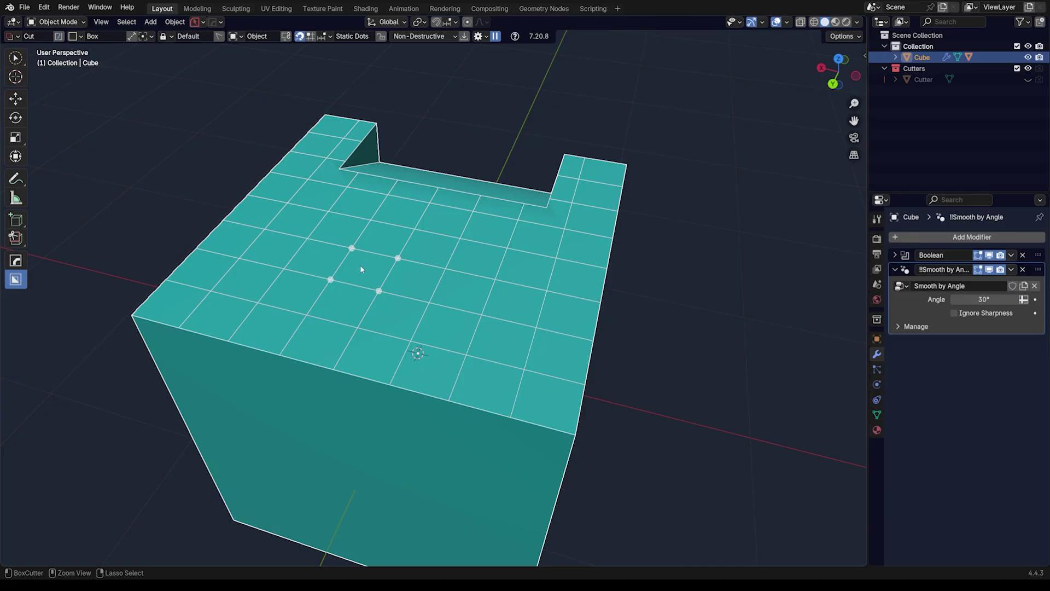
pyautogui.click(320, 37)
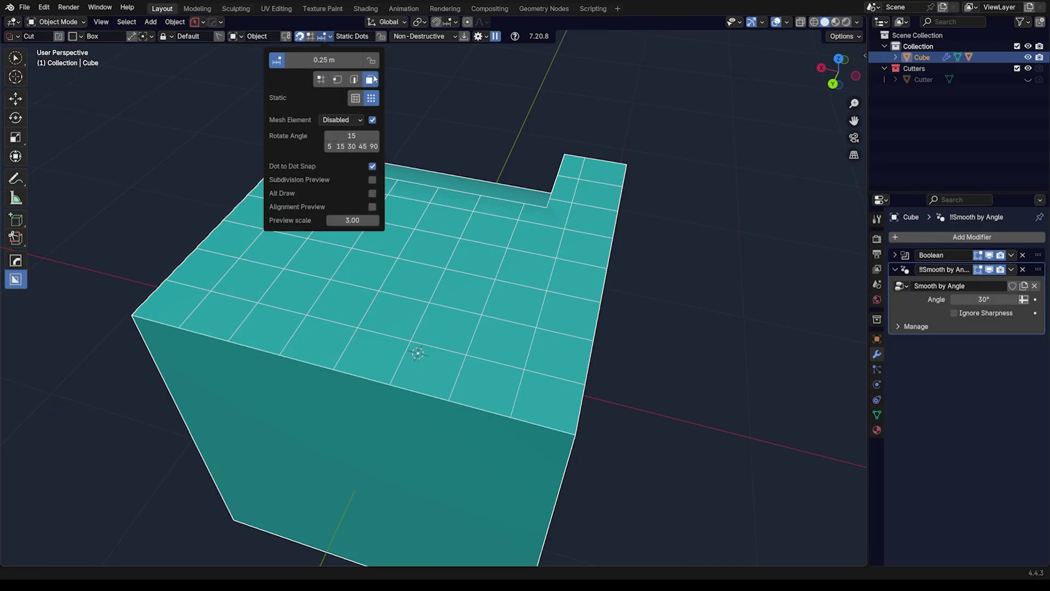
pyautogui.moveTo(365, 269)
pyautogui.mouseDown()
pyautogui.moveTo(409, 309)
pyautogui.moveTo(459, 322)
pyautogui.mouseUp()
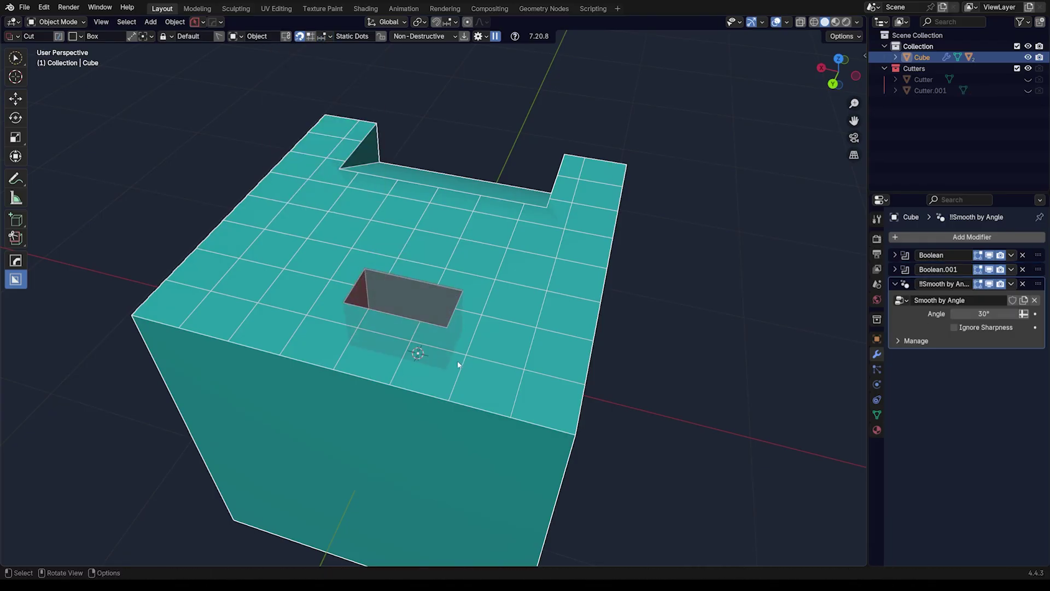
# - Apply both Boolean cuts into the cube's mesh with Hard Ops Smart Apply
pyautogui.press('q')
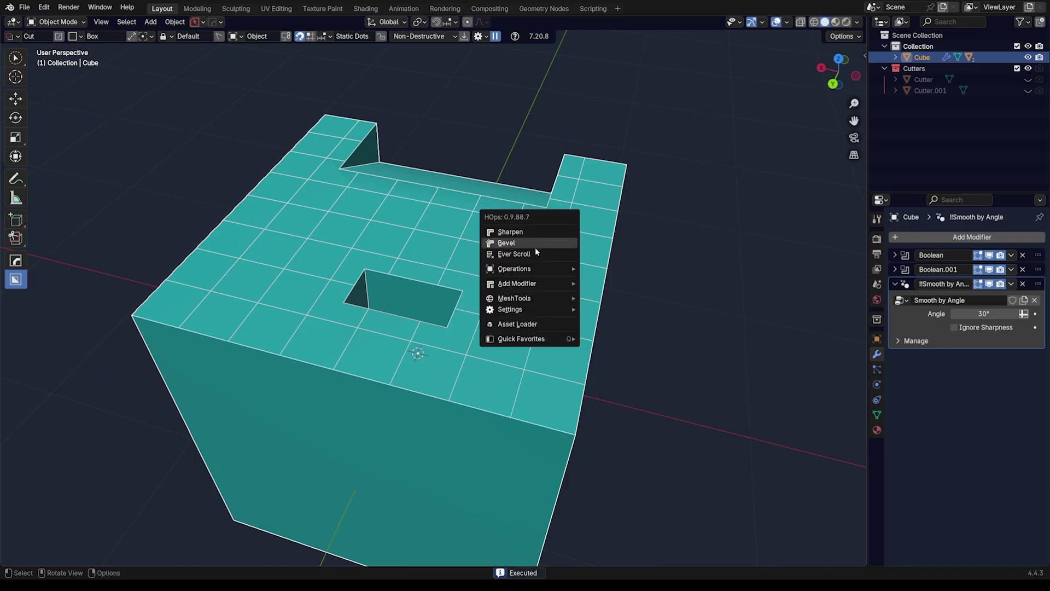
pyautogui.moveTo(534, 268)
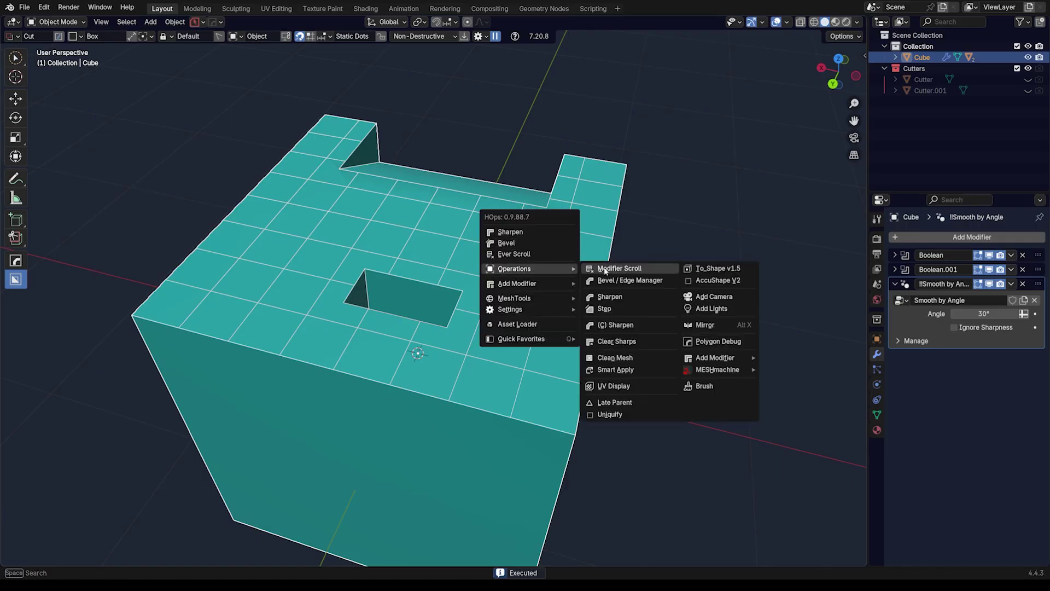
pyautogui.click(616, 370)
# - In Edit Mode, reroute edges around the slot with vertex joins and knife cuts
pyautogui.press('Tab')
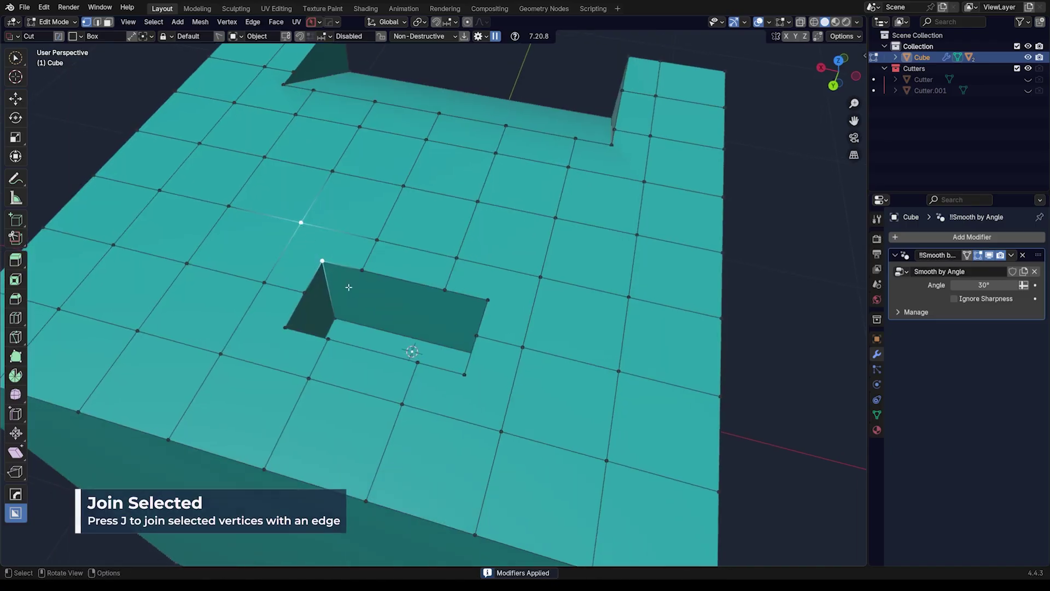
pyautogui.moveTo(319, 331); pyautogui.dragTo(304, 349, button='middle')
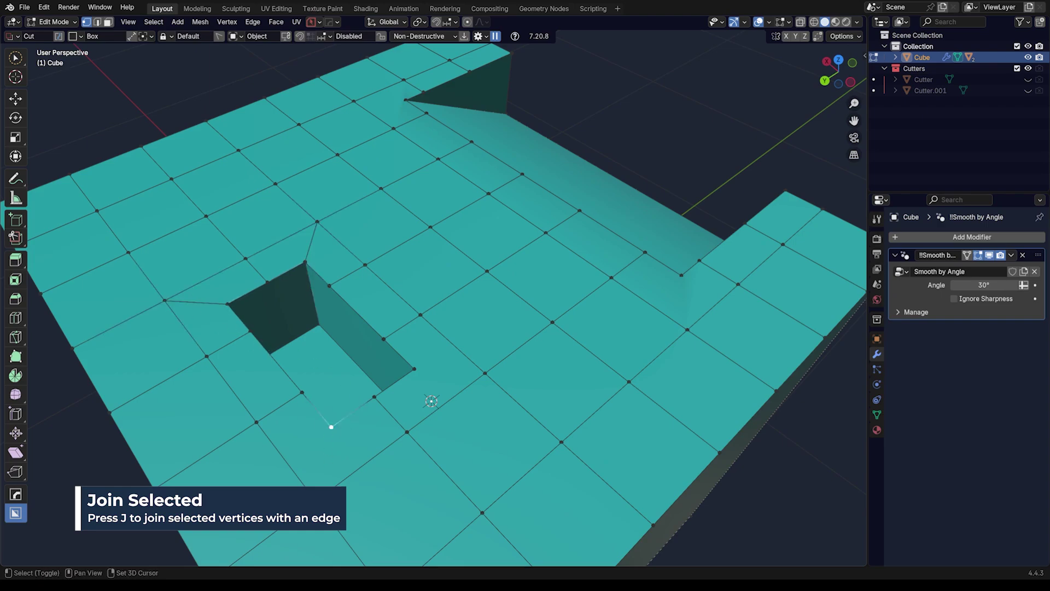
pyautogui.press('j')
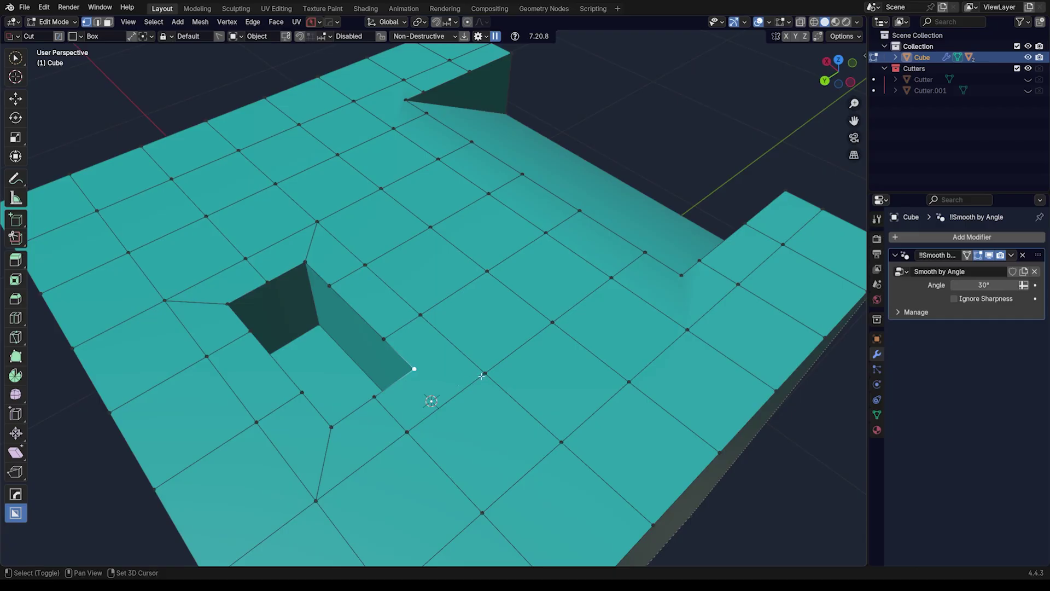
pyautogui.moveTo(474, 388); pyautogui.dragTo(396, 351, button='middle')
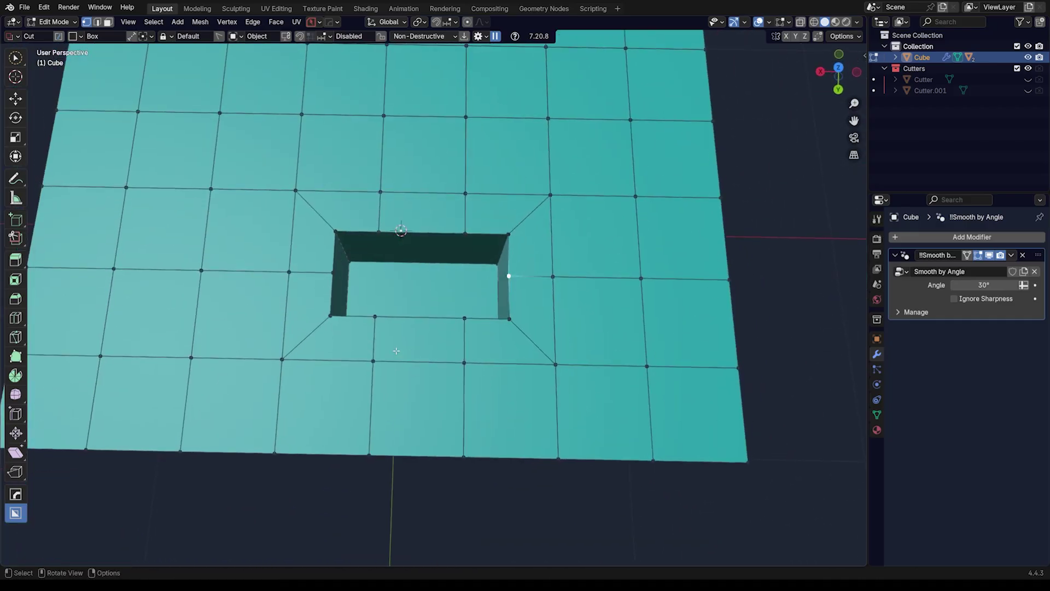
pyautogui.moveTo(426, 296); pyautogui.dragTo(456, 401, button='middle')
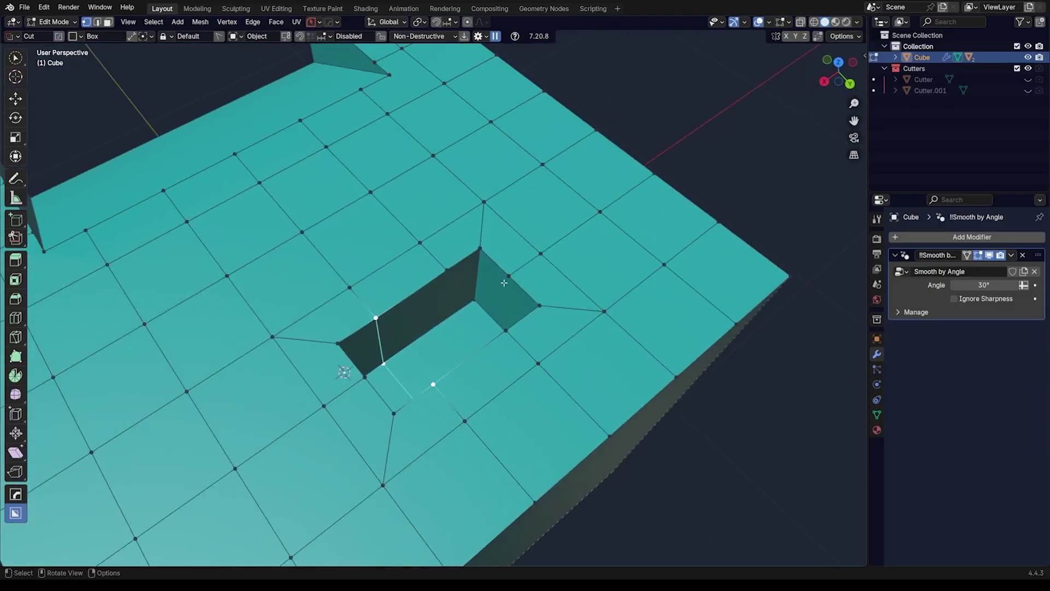
pyautogui.press('Return')
pyautogui.click(448, 271)
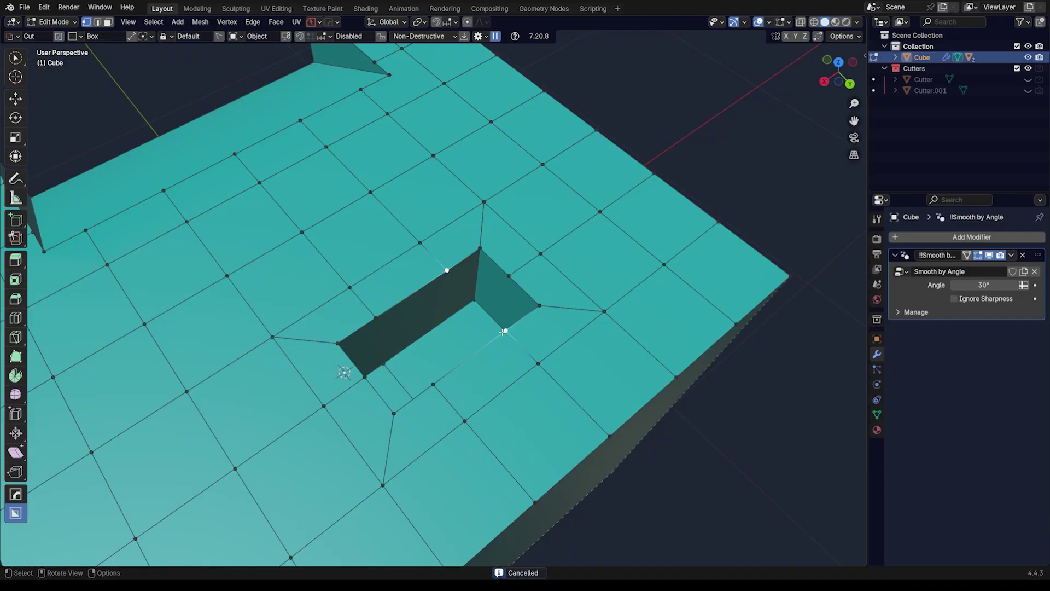
pyautogui.moveTo(464, 372); pyautogui.dragTo(462, 323, button='middle')
pyautogui.press('Return')
# - In edge select mode, select the edge loop around the slot's rim
pyautogui.press('2')
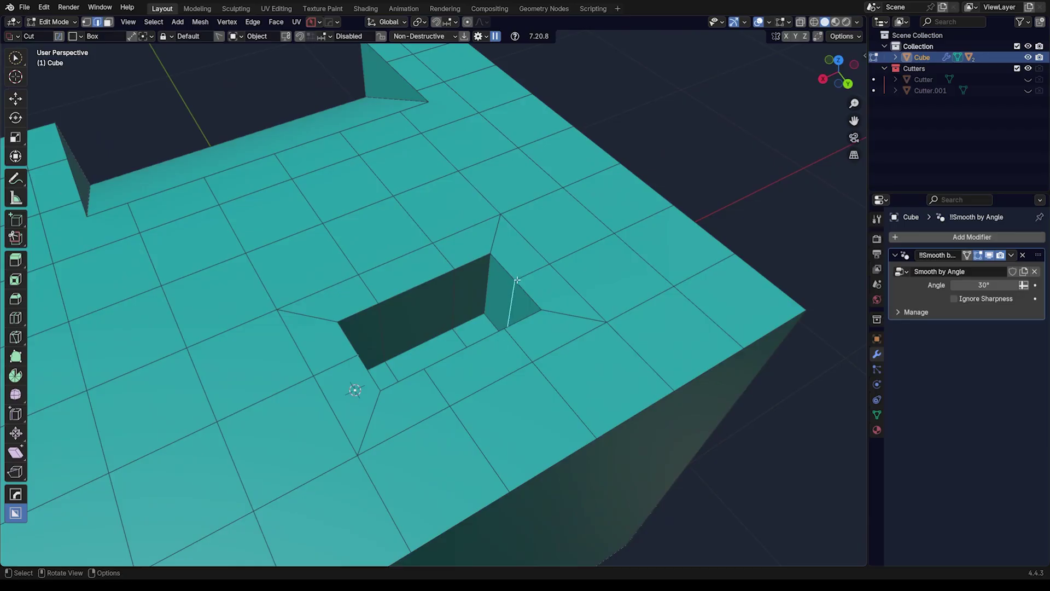
pyautogui.keyDown('ctrl'); pyautogui.click(504, 266); pyautogui.keyUp('ctrl')
pyautogui.keyDown('ctrl'); pyautogui.click(378, 368); pyautogui.keyUp('ctrl')
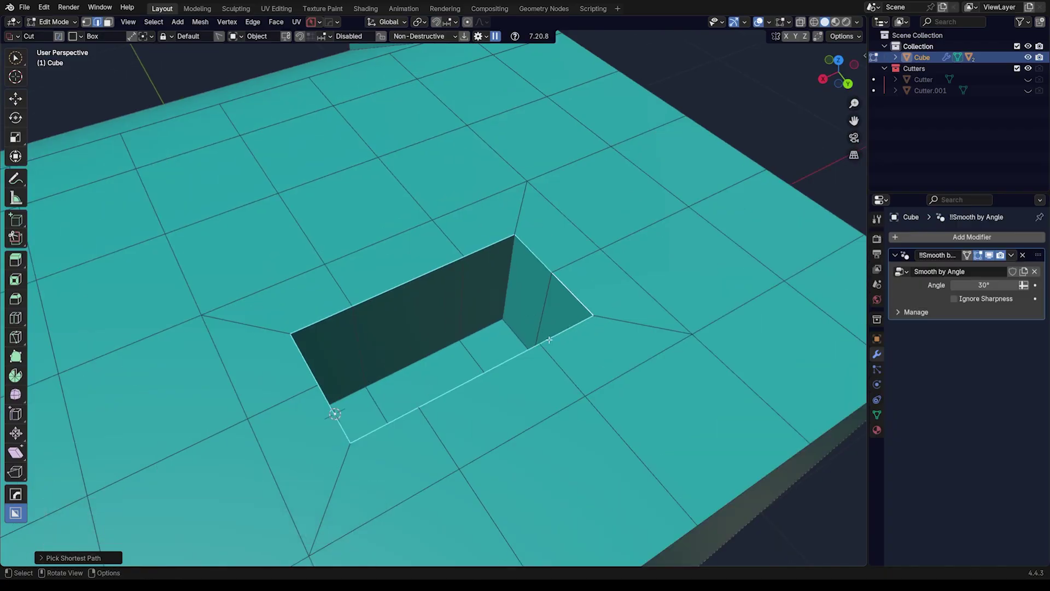
# - Bevel the slot's rim loop with 2 segments at a width of about 0.028 m
pyautogui.hotkey('ctrl', 'b')
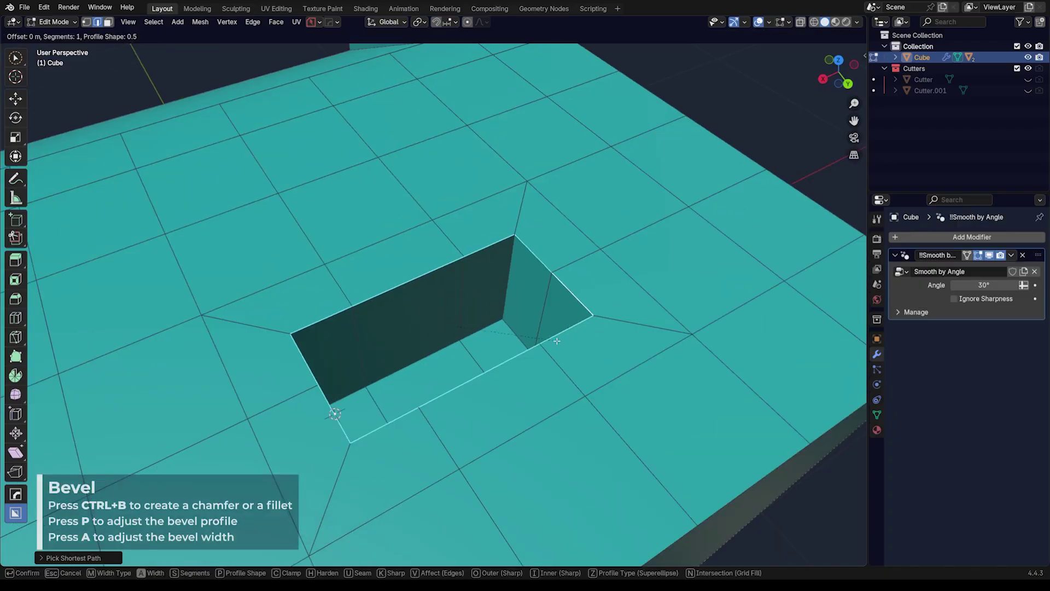
pyautogui.press('p')
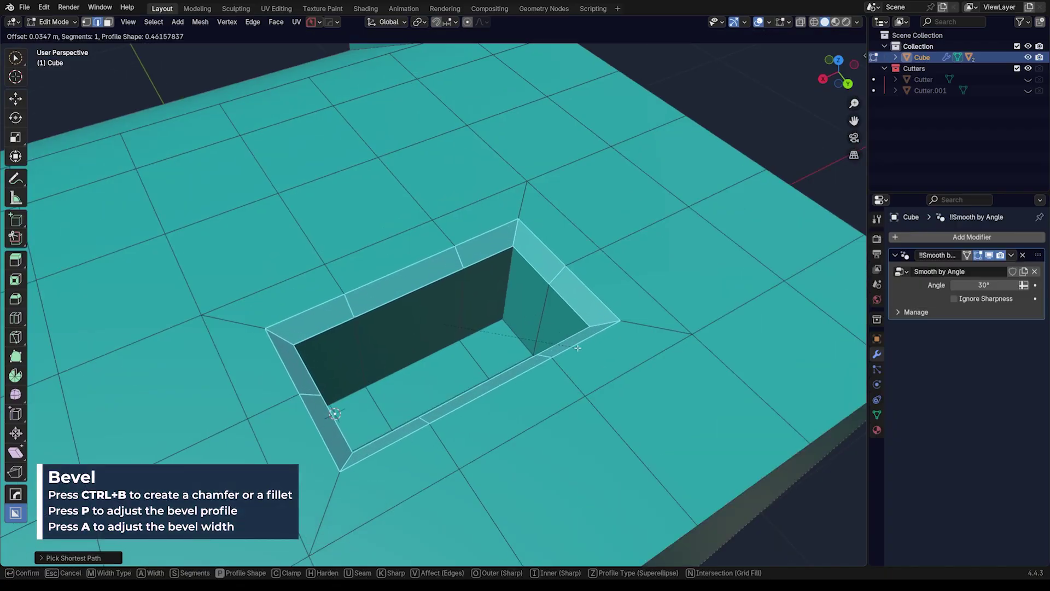
pyautogui.scroll(1, 566, 343)
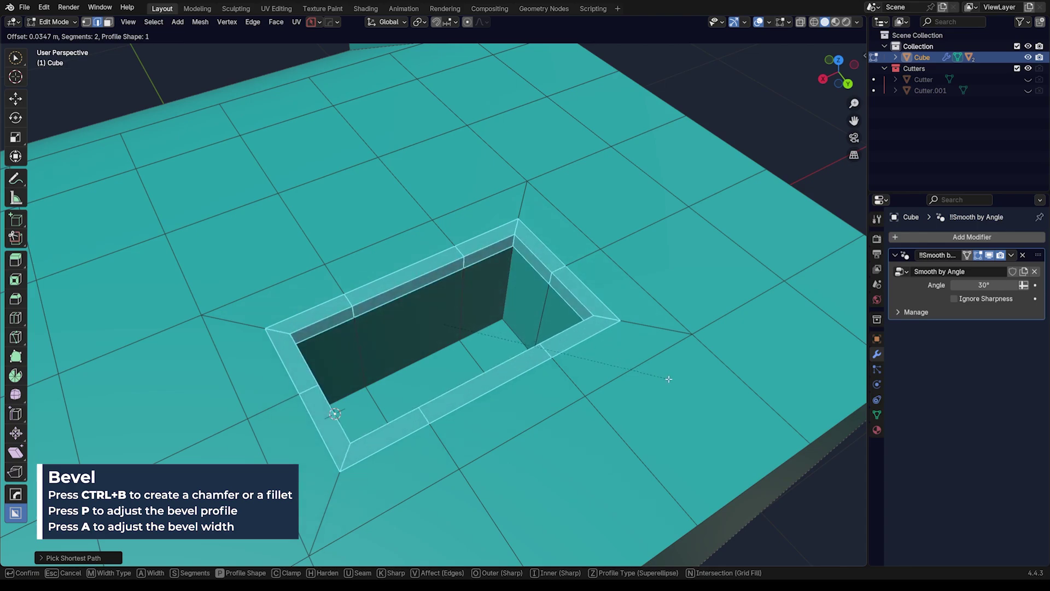
pyautogui.press('a')
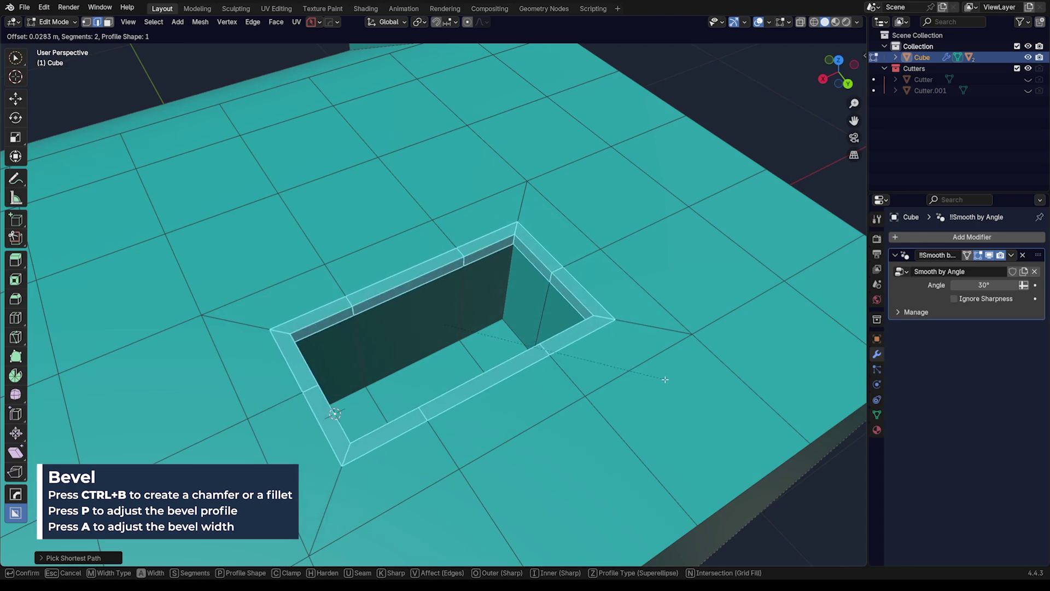
pyautogui.click(665, 379)
pyautogui.scroll(-5, 645, 382)
pyautogui.moveTo(516, 386); pyautogui.dragTo(503, 356, button='middle')
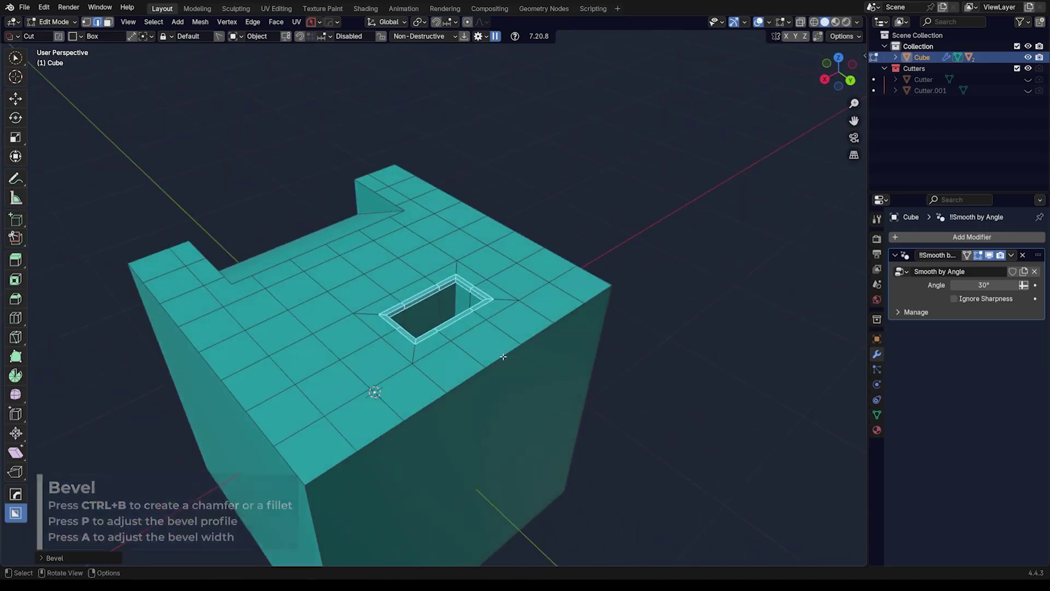
# - Return to Object Mode and look around the cube's finished bevelled slot
pyautogui.scroll(2, 503, 357)
pyautogui.press('Tab')
pyautogui.scroll(4, 457, 291)
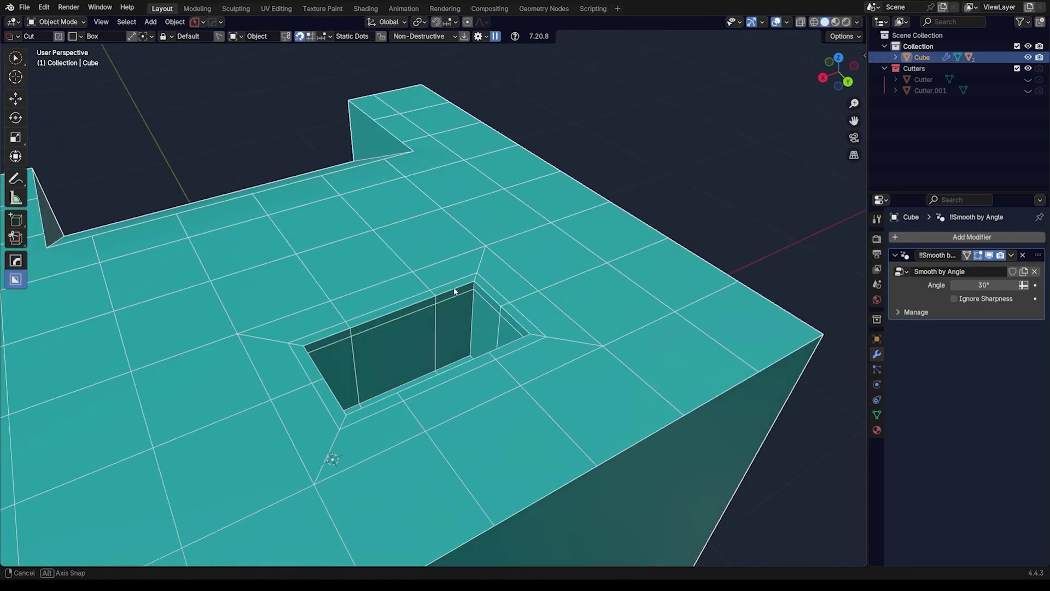
pyautogui.moveTo(457, 291); pyautogui.dragTo(444, 271, button='middle')
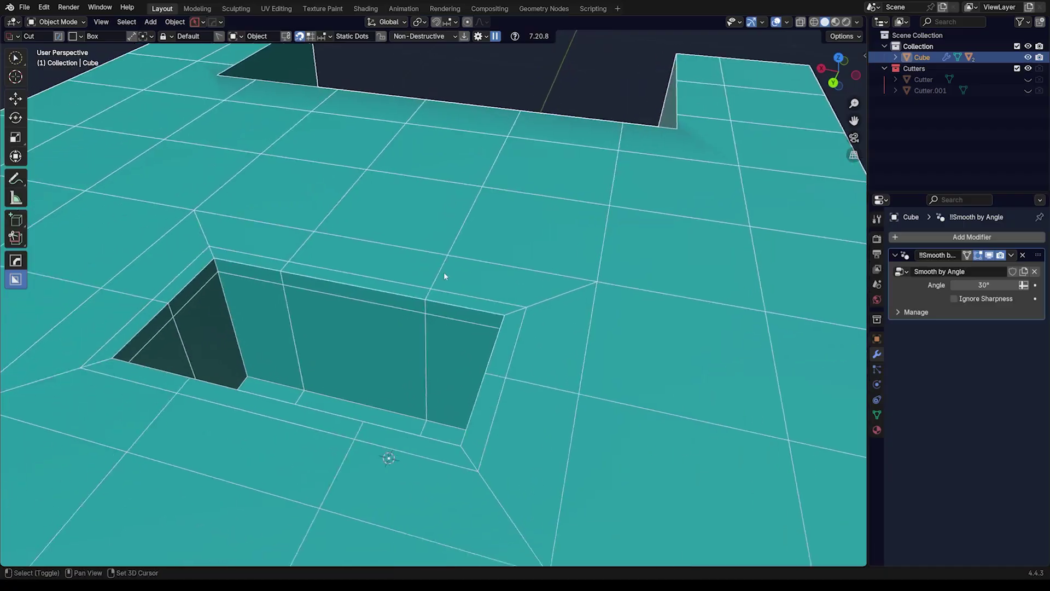
pyautogui.scroll(-4, 444, 271)
pyautogui.moveTo(390, 306); pyautogui.dragTo(469, 317, button='middle')
pyautogui.scroll(-3, 333, 321)
pyautogui.scroll(4, 399, 297)
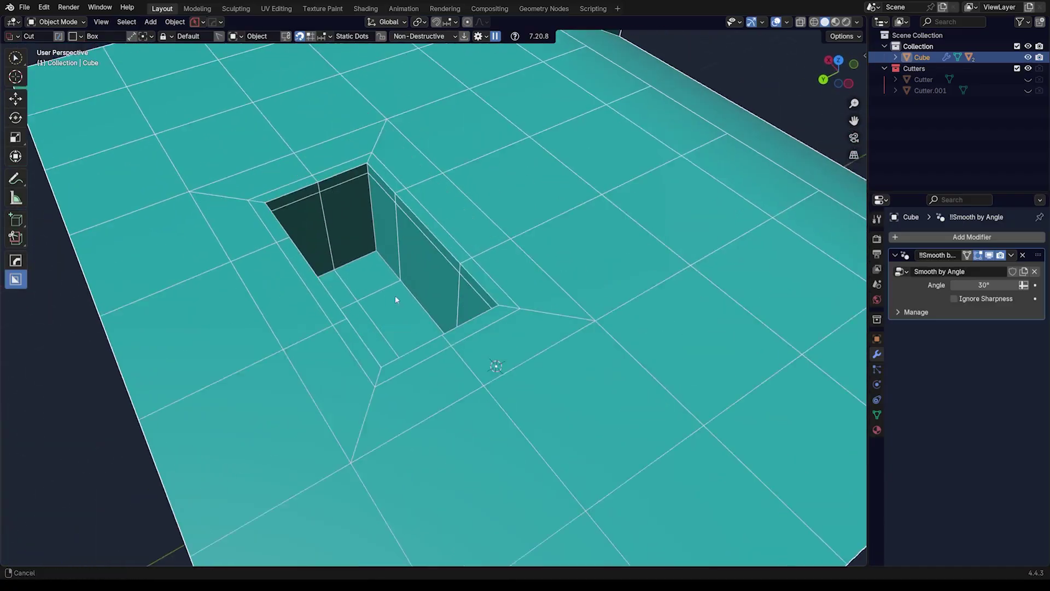
pyautogui.moveTo(399, 297); pyautogui.dragTo(385, 210, button='middle')
pyautogui.scroll(-3, 436, 319)
pyautogui.click(330, 37)
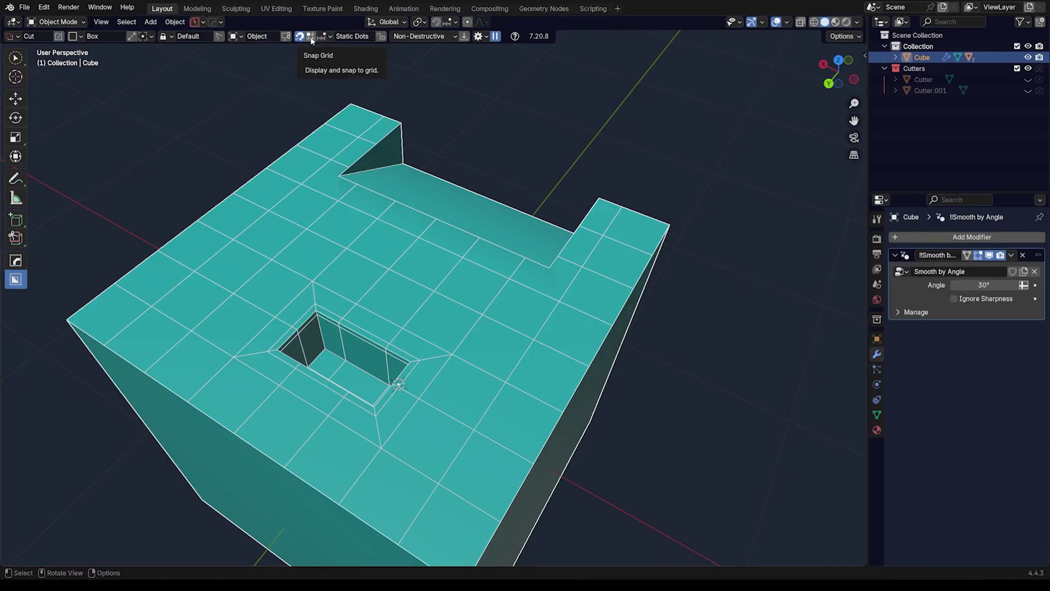
# - Orbit from the cube's front face and cut top to a near side-on view
pyautogui.moveTo(336, 66); pyautogui.dragTo(513, 241, button='middle')
pyautogui.scroll(-3, 513, 241)
pyautogui.scroll(3, 507, 245)
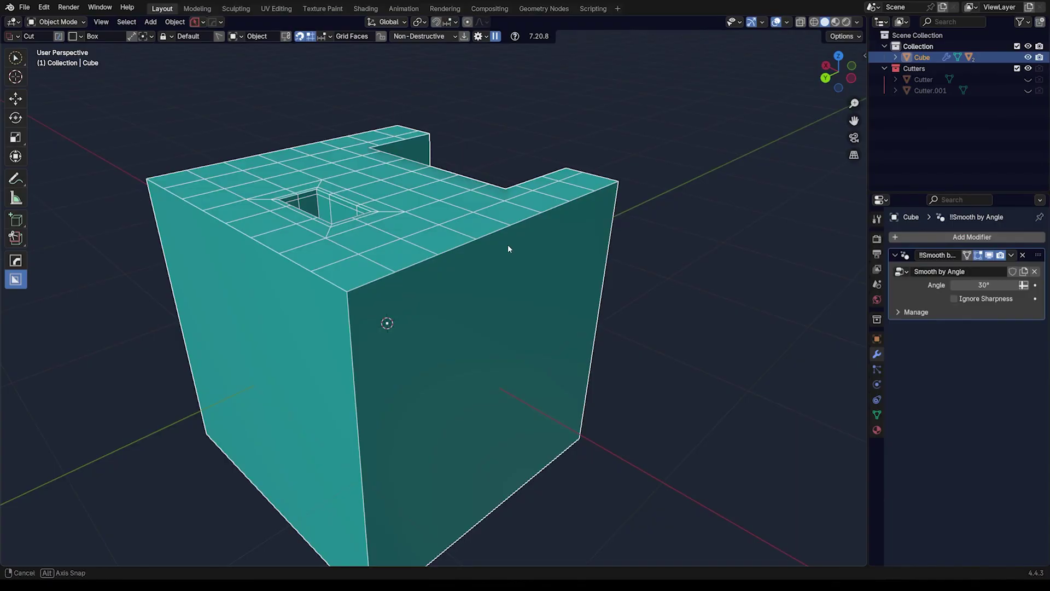
pyautogui.scroll(-2, 536, 232)
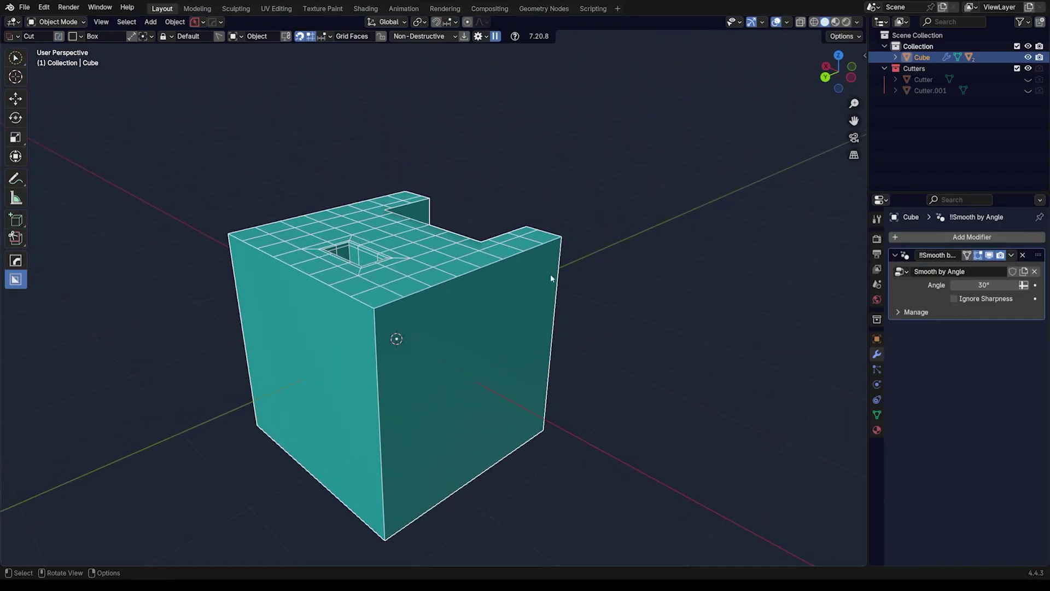
pyautogui.moveTo(550, 278); pyautogui.dragTo(494, 279, button='middle')
pyautogui.scroll(1, 494, 279)
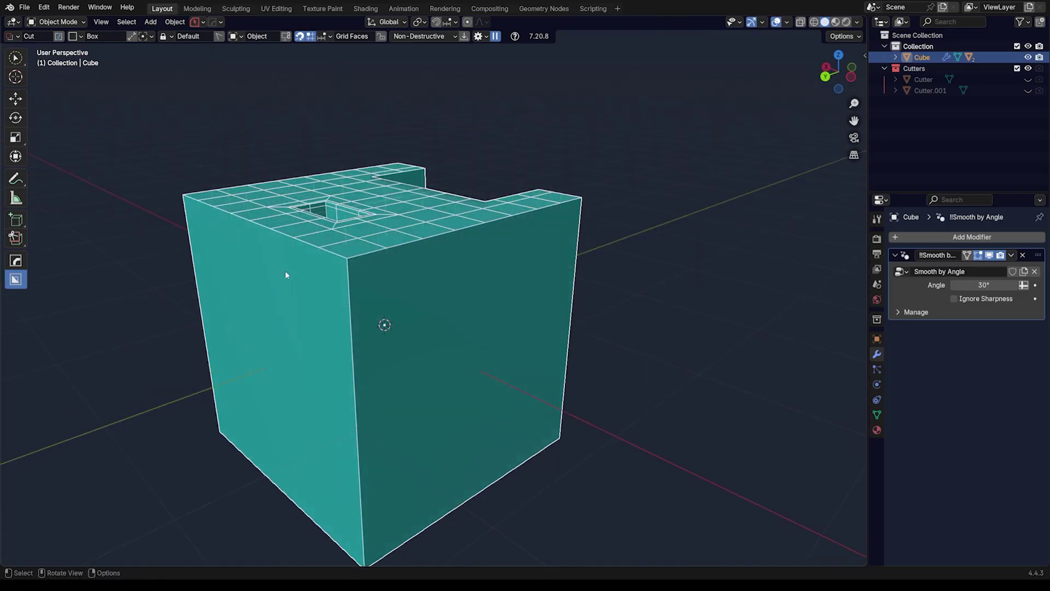
pyautogui.moveTo(291, 276); pyautogui.dragTo(513, 231, button='middle')
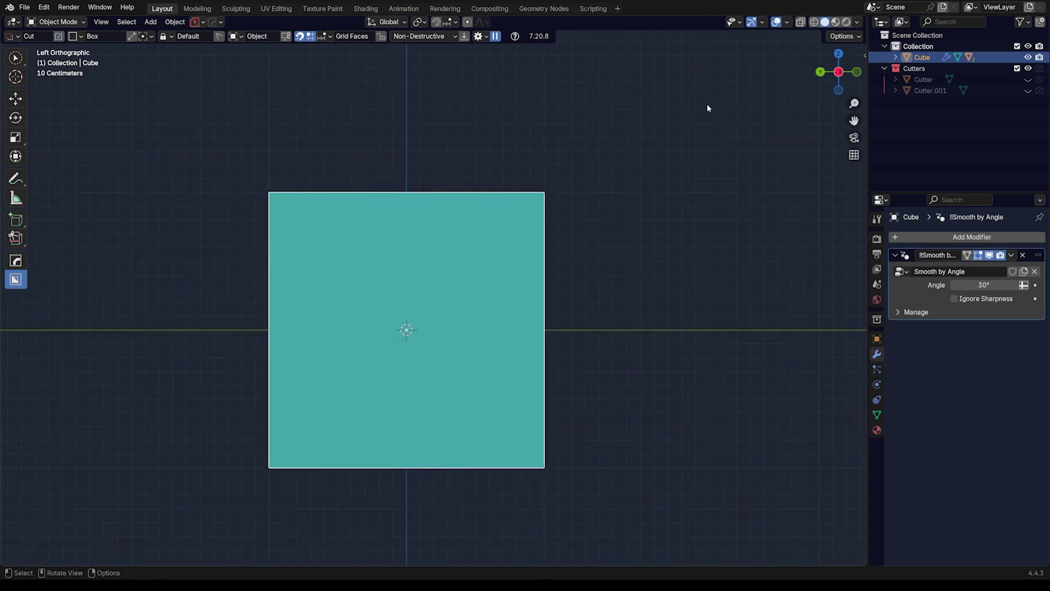
# - Draw three trial grid-snapped BoxCutter boxes on the cube and cancel each one without cutting
pyautogui.moveTo(707, 107); pyautogui.dragTo(378, 323)
pyautogui.press('Escape')
pyautogui.moveTo(446, 225); pyautogui.dragTo(405, 213, button='middle')
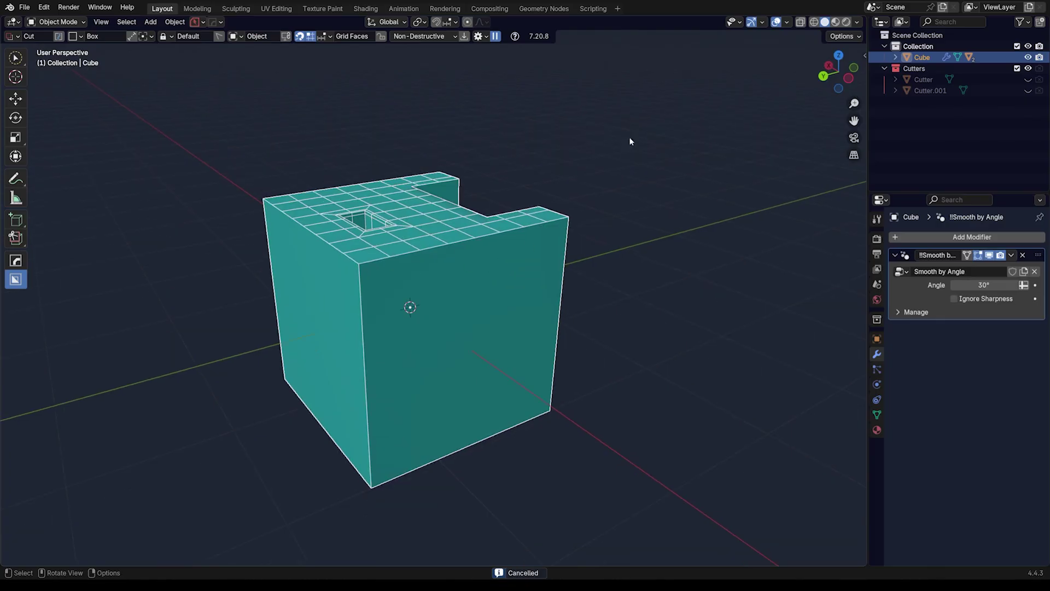
pyautogui.moveTo(630, 141); pyautogui.dragTo(561, 303)
pyautogui.moveTo(621, 161); pyautogui.dragTo(463, 320)
pyautogui.rightClick(464, 320)
pyautogui.moveTo(435, 269); pyautogui.dragTo(487, 286)
pyautogui.moveTo(592, 320)
pyautogui.mouseDown()
pyautogui.moveTo(648, 333)
pyautogui.moveTo(593, 312)
pyautogui.mouseUp()
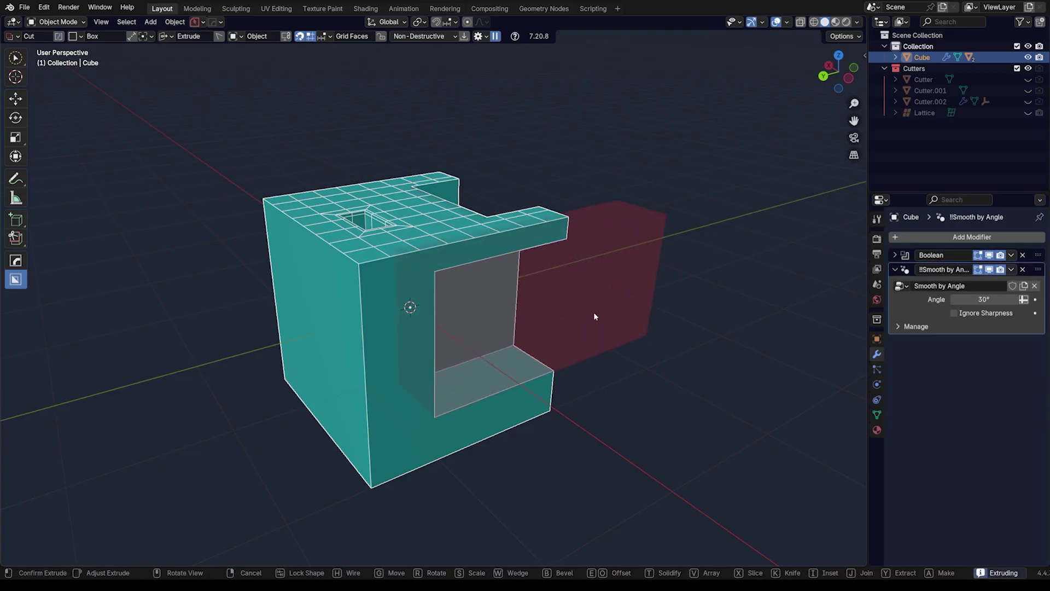
pyautogui.rightClick(593, 311)
# - Using the Ctrl snap grid, cut a rectangular notch through the front face's upper corner
pyautogui.scroll(1, 541, 310)
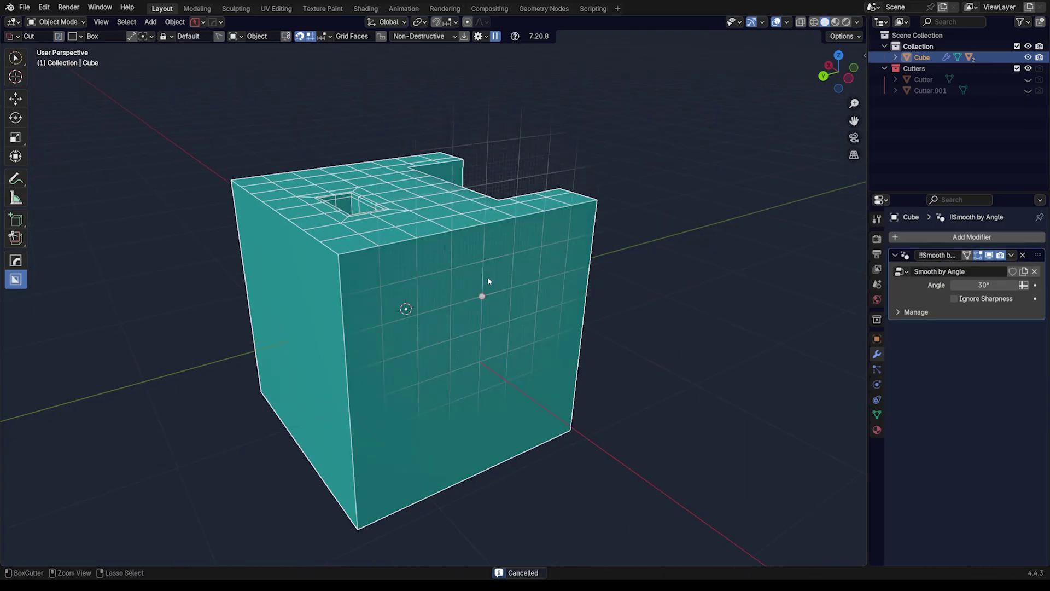
pyautogui.scroll(-2, 487, 256)
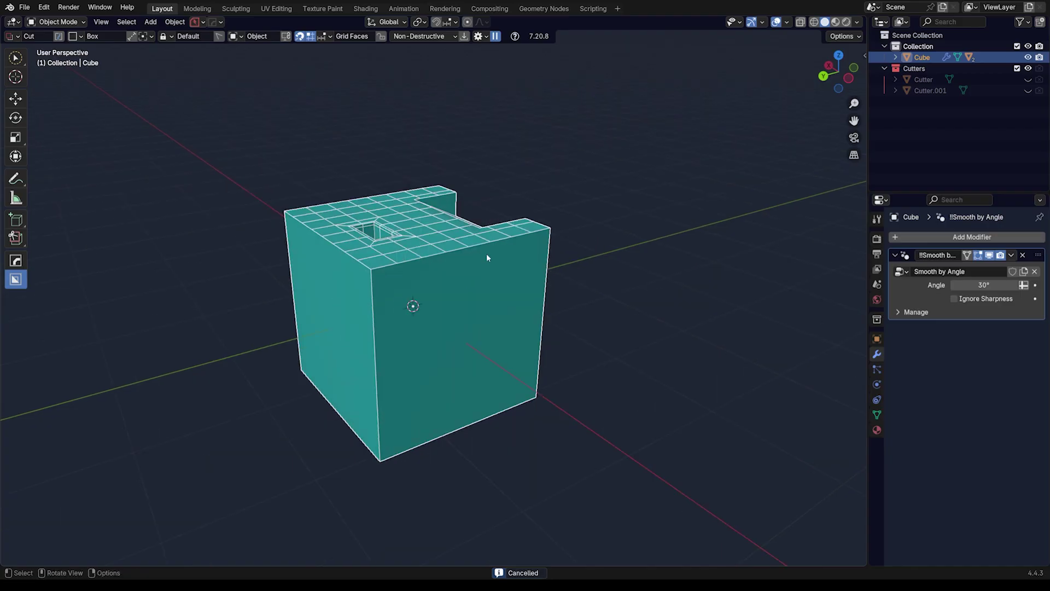
pyautogui.scroll(2, 470, 279)
pyautogui.moveTo(460, 276); pyautogui.dragTo(473, 274, button='middle')
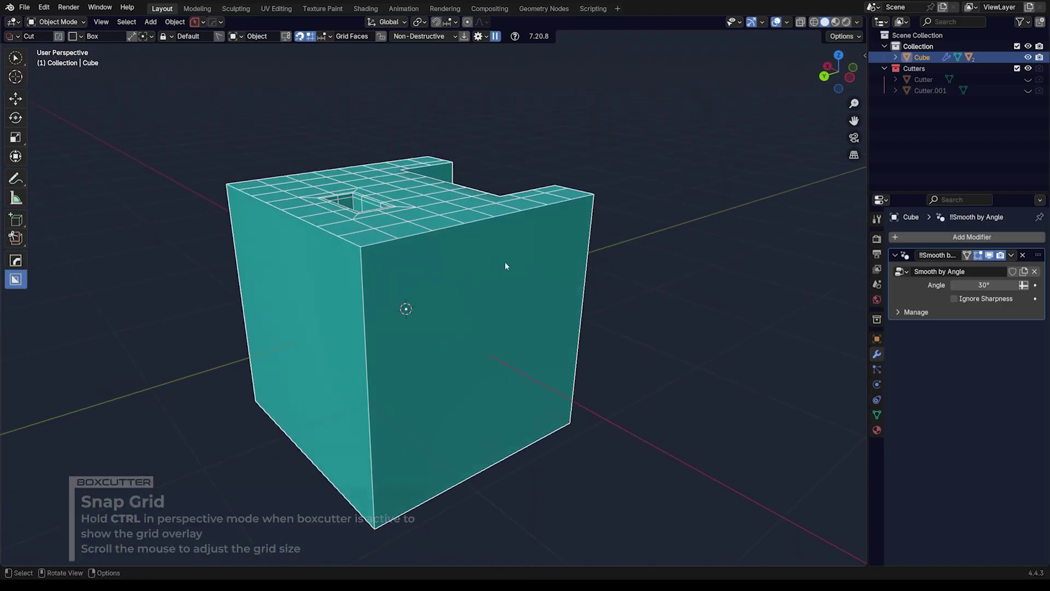
pyautogui.press('ctrl')
pyautogui.moveTo(679, 115)
pyautogui.keyDown('ctrl'); pyautogui.mouseDown()
pyautogui.moveTo(487, 316)
pyautogui.moveTo(481, 307)
pyautogui.mouseUp(); pyautogui.keyUp('ctrl')
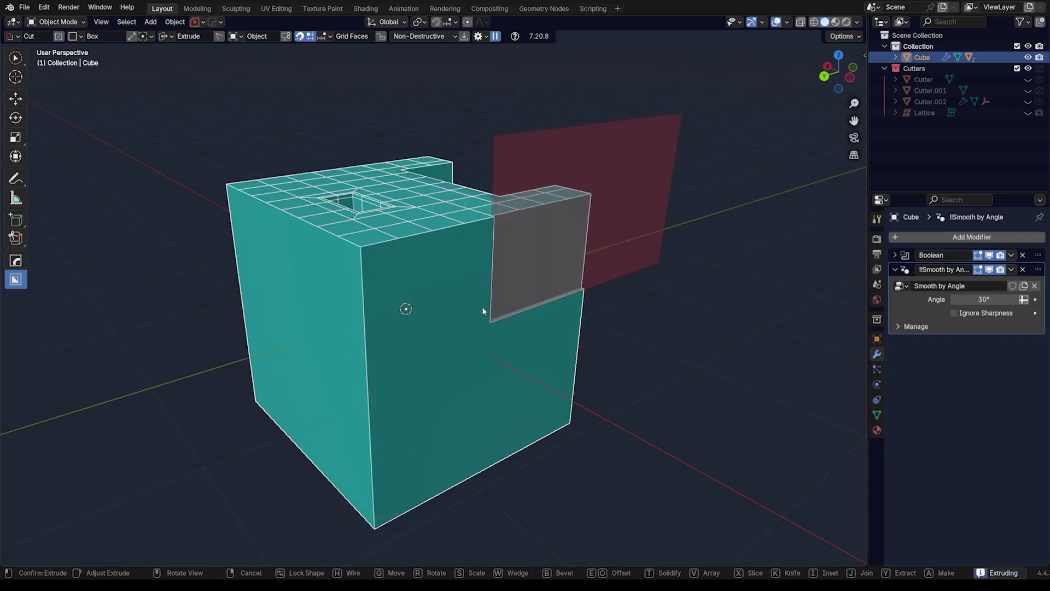
pyautogui.click(473, 299)
pyautogui.moveTo(484, 301); pyautogui.dragTo(373, 314, button='middle')
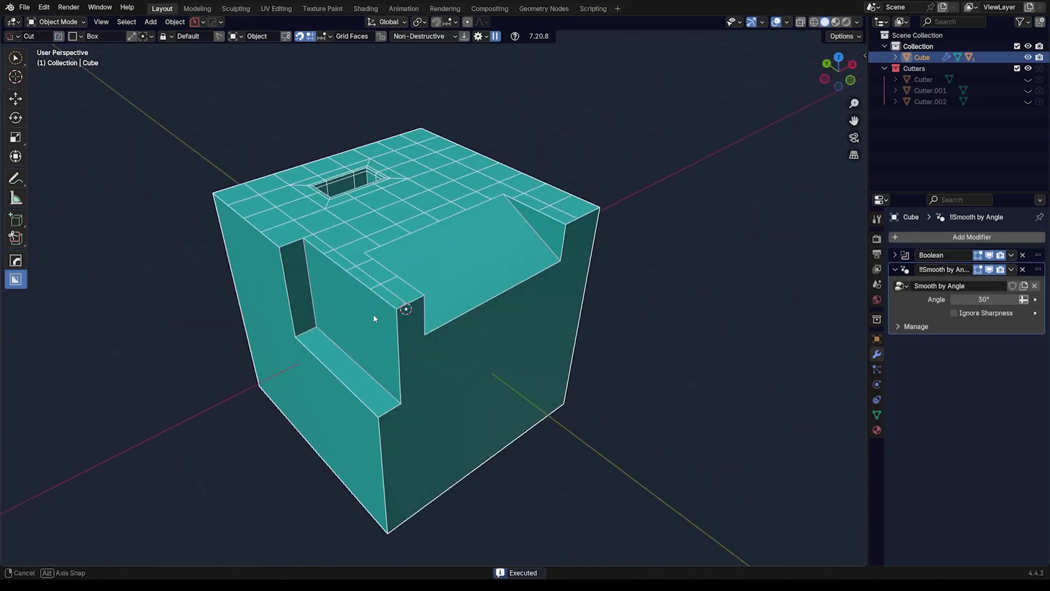
pyautogui.scroll(3, 322, 281)
pyautogui.moveTo(278, 251); pyautogui.dragTo(463, 179, button='middle')
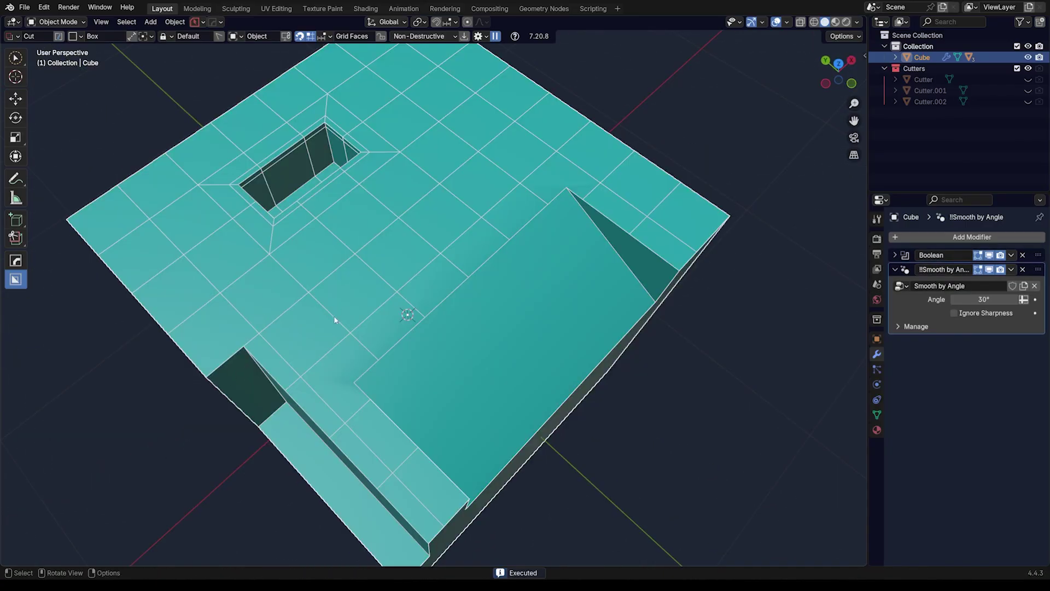
pyautogui.moveTo(334, 316); pyautogui.dragTo(435, 273, button='middle')
pyautogui.scroll(5, 424, 236)
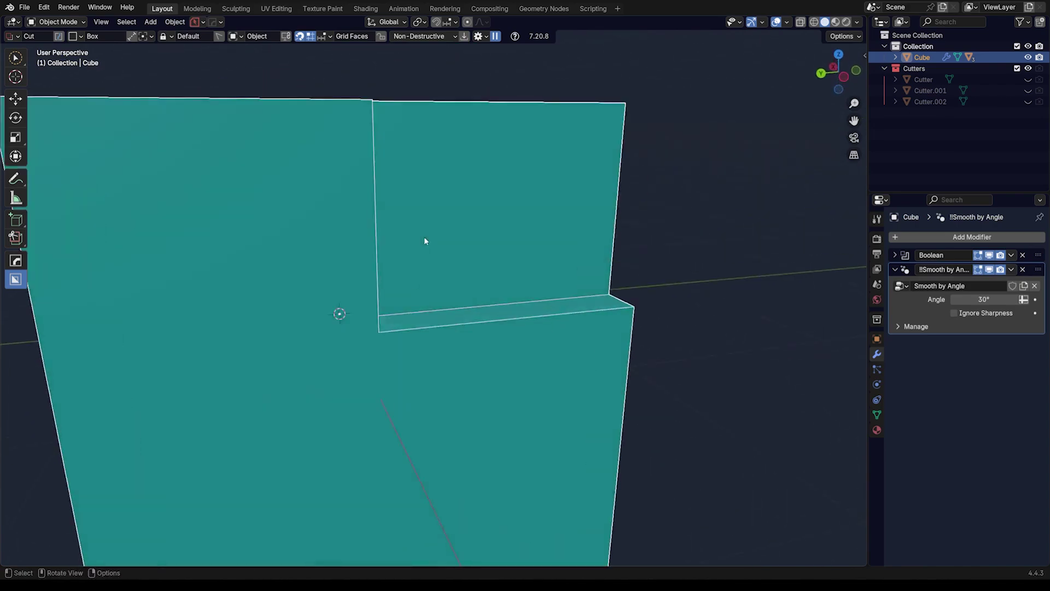
# - In side orthographic view, select the whole mesh and apply Hard Ops Dice V2 at 8x8
pyautogui.scroll(-5, 424, 236)
pyautogui.press('ctrl+KP_1')
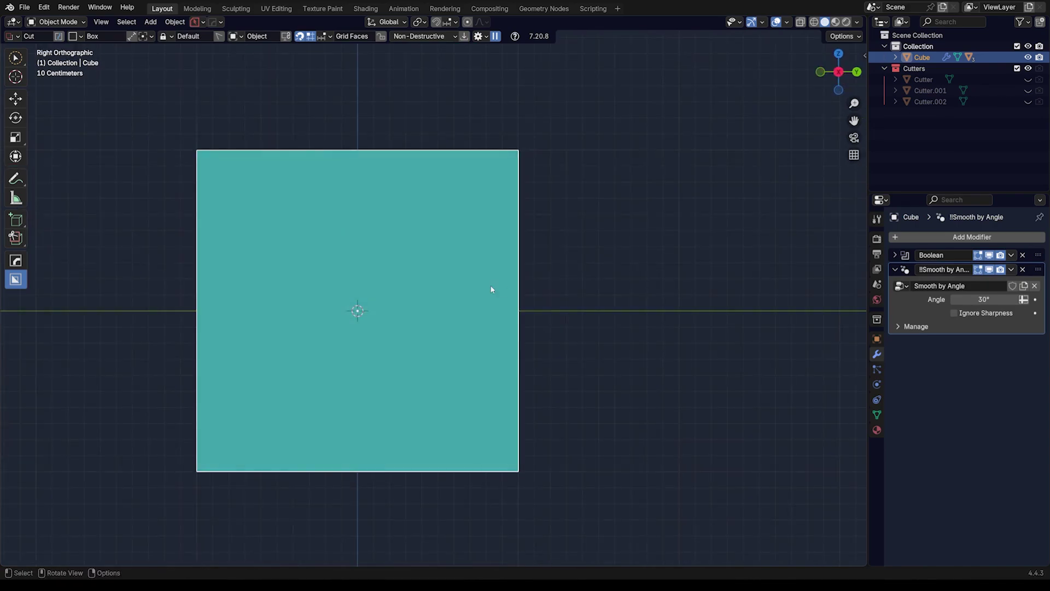
pyautogui.press('Tab')
pyautogui.press('KP_Decimal')
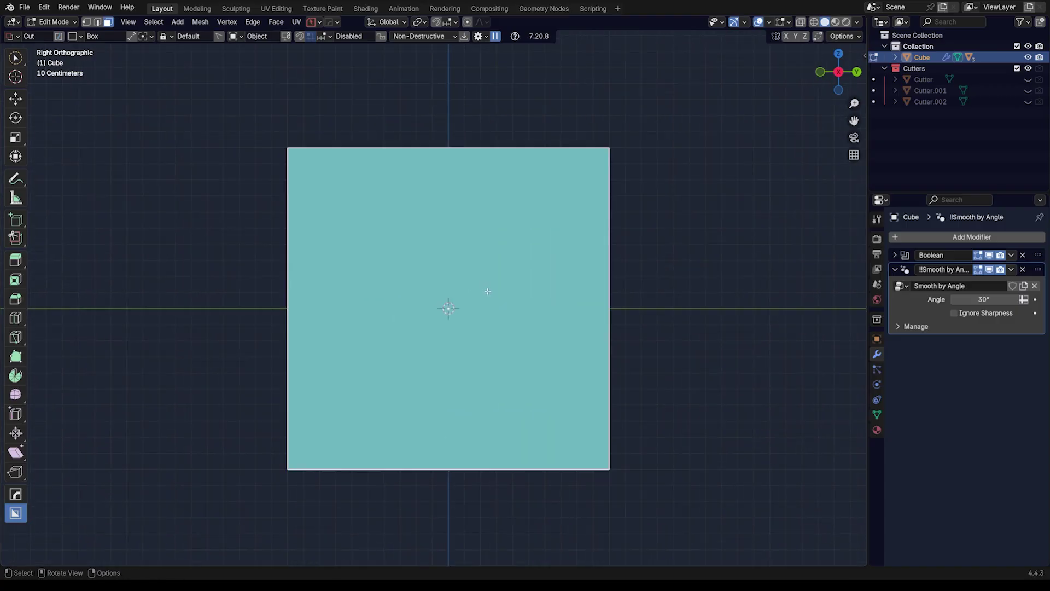
pyautogui.press('q')
pyautogui.moveTo(511, 282)
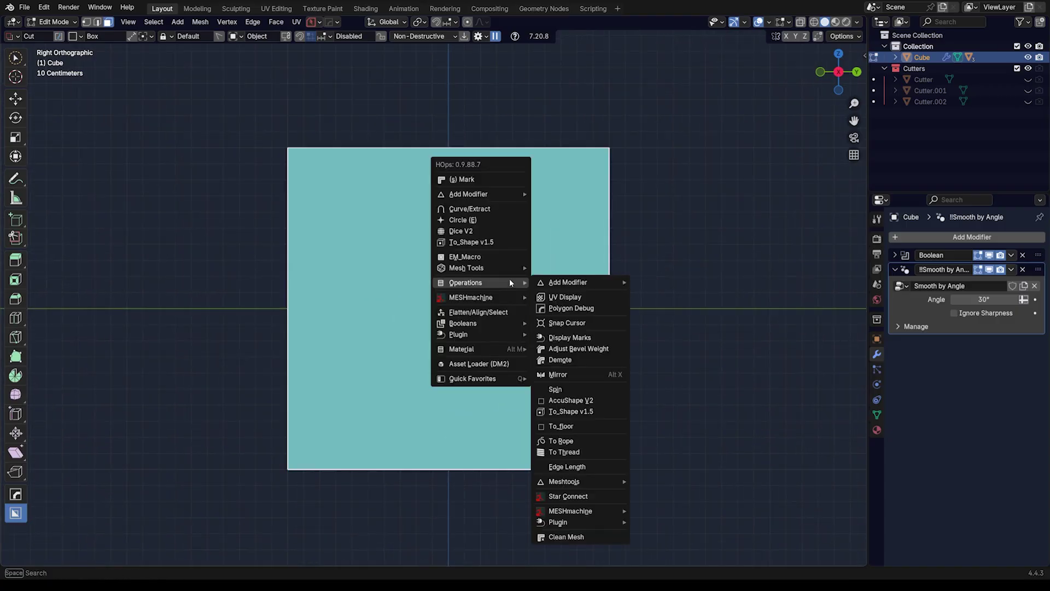
pyautogui.click(497, 232)
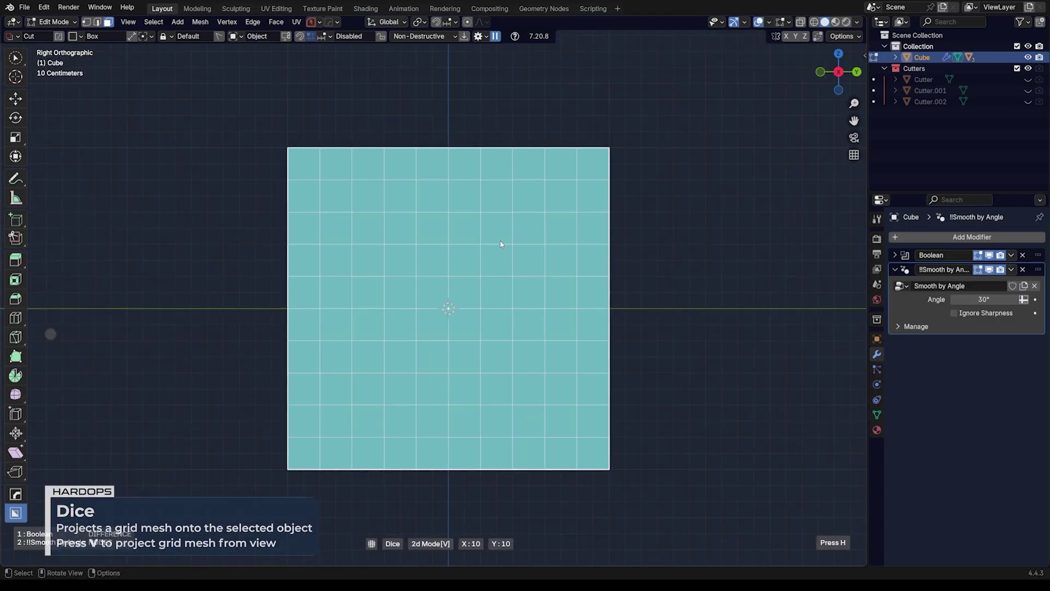
pyautogui.click(502, 243)
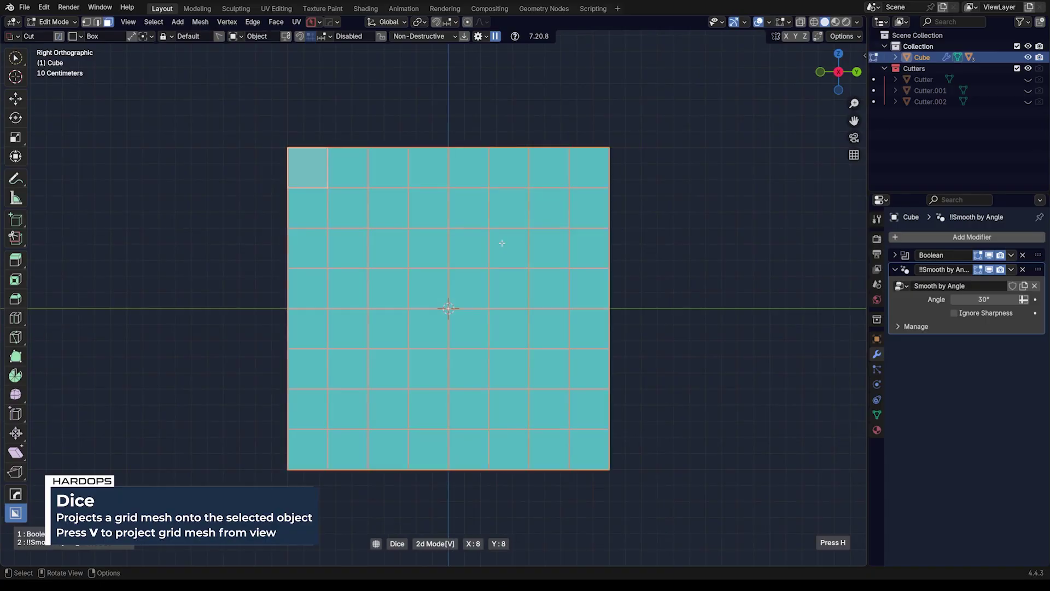
pyautogui.press('F3')
pyautogui.press('Escape')
pyautogui.scroll(-3, 453, 198)
pyautogui.moveTo(452, 198); pyautogui.dragTo(486, 230, button='middle')
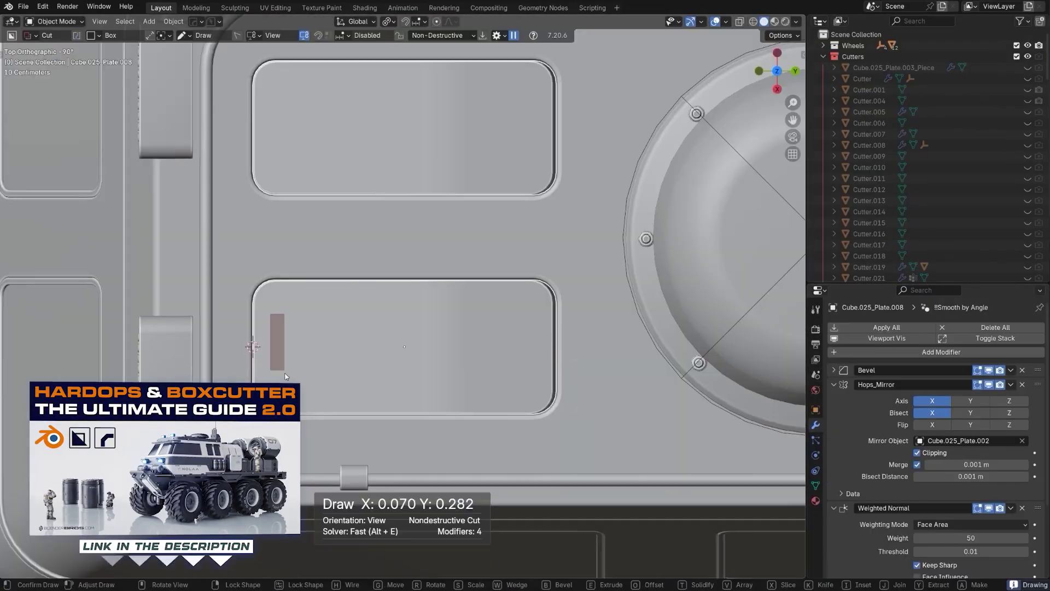
# - Array the panel's bar cut into three slots with Array Count 3
pyautogui.press('v')
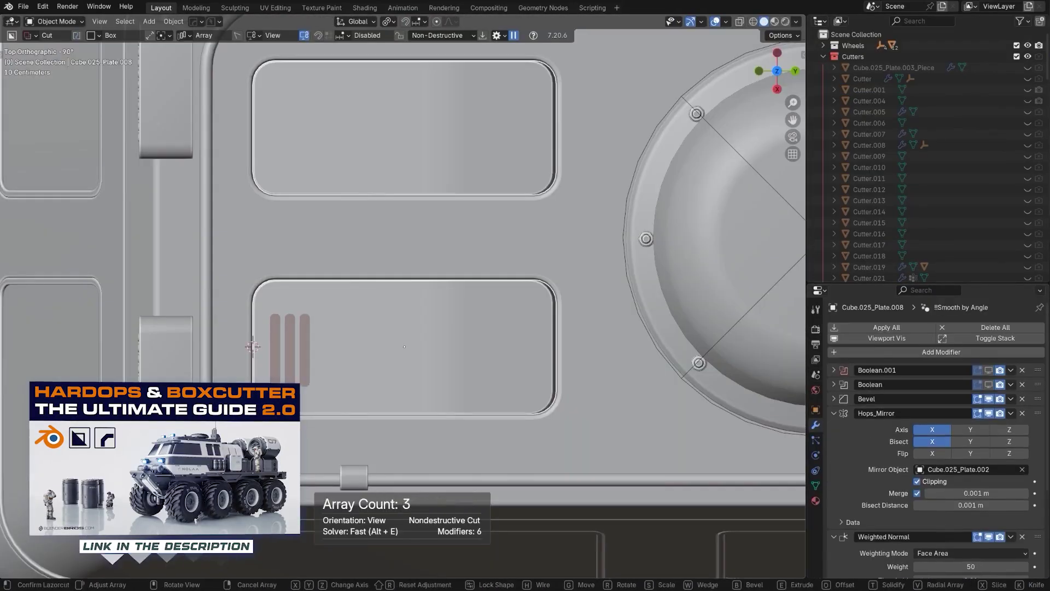